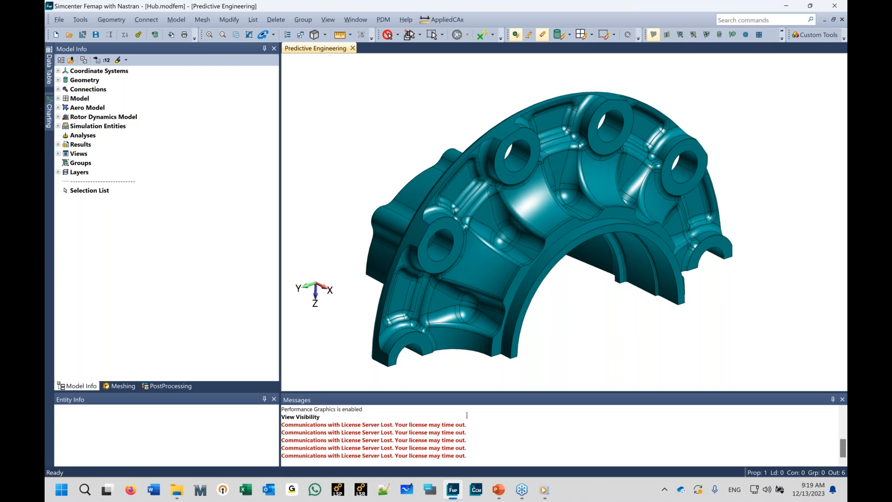
# Step: Review the program's About information and its network license information
pyautogui.click(405, 21)
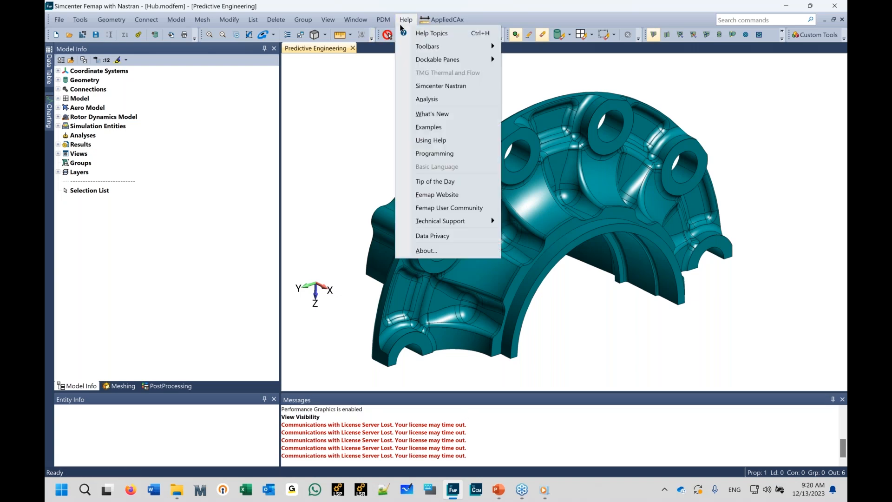
pyautogui.click(424, 252)
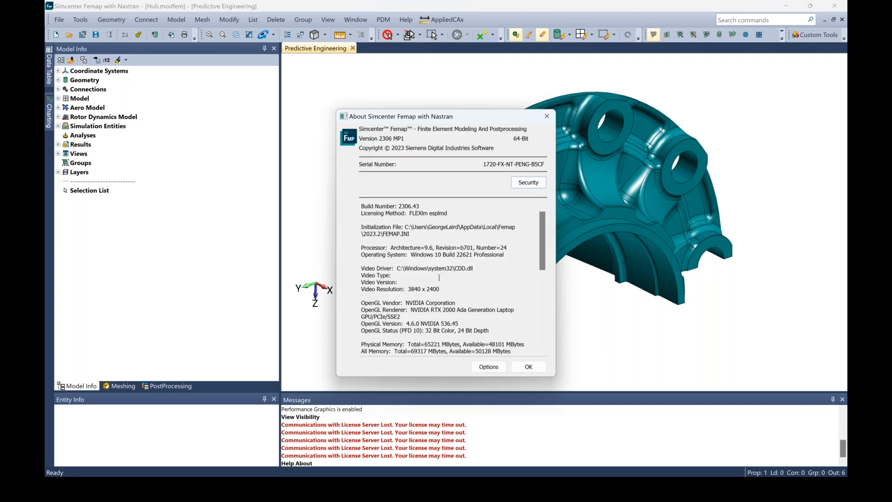
pyautogui.click(531, 185)
pyautogui.click(478, 172)
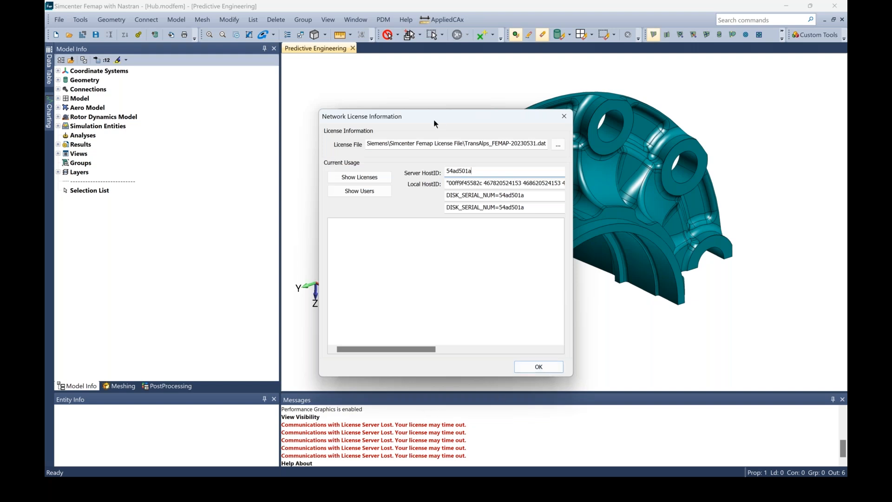
pyautogui.moveTo(415, 112); pyautogui.dragTo(350, 86)
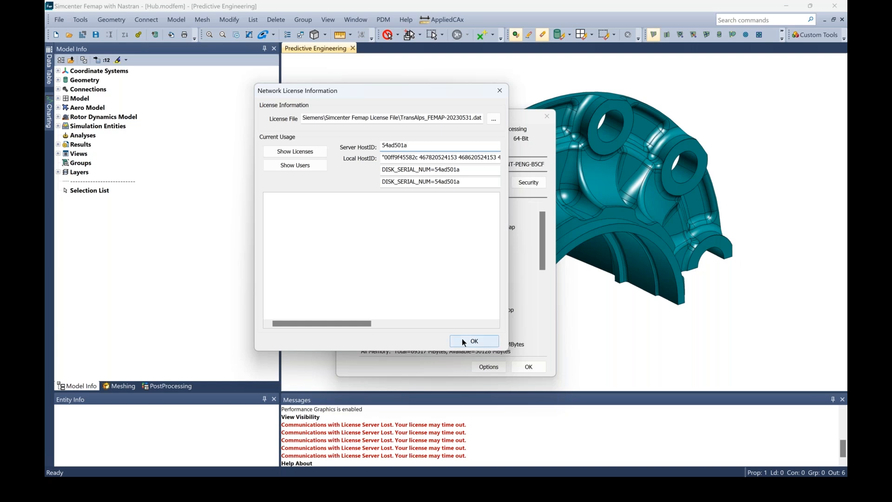
pyautogui.moveTo(410, 96); pyautogui.dragTo(515, 163)
pyautogui.click(564, 402)
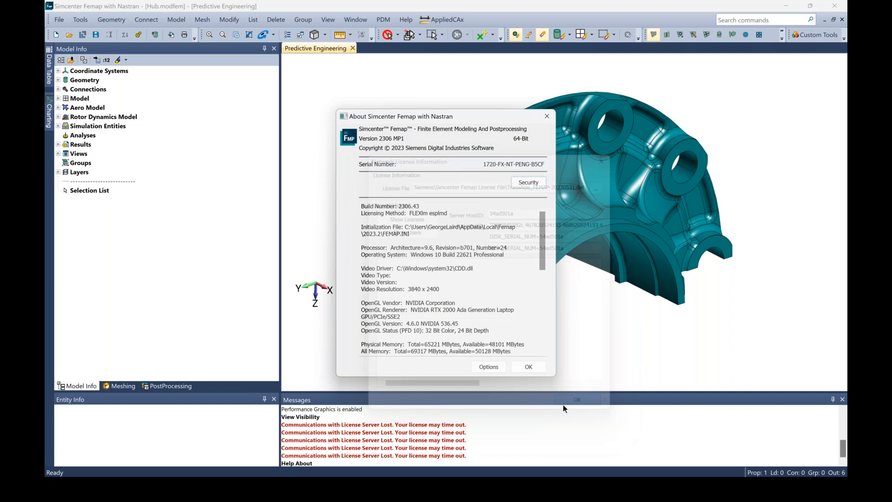
pyautogui.press('Return')
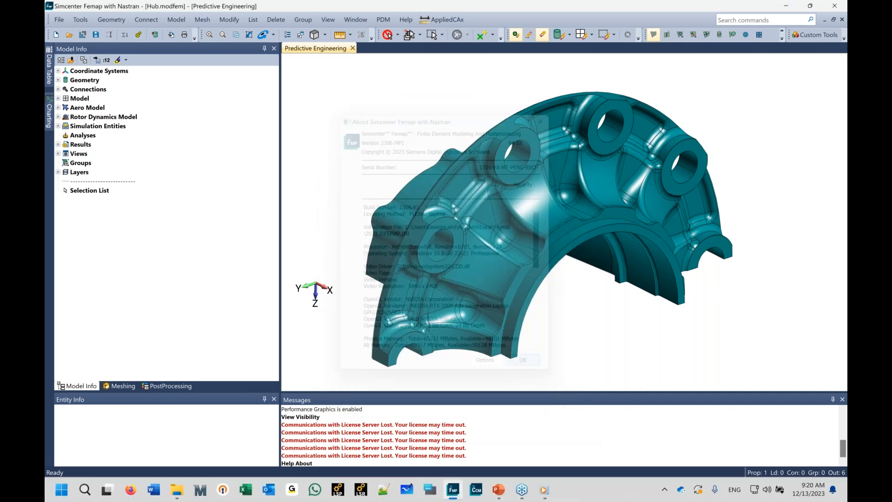
# Step: Set the Messages pane to auto-hide
pyautogui.click(833, 400)
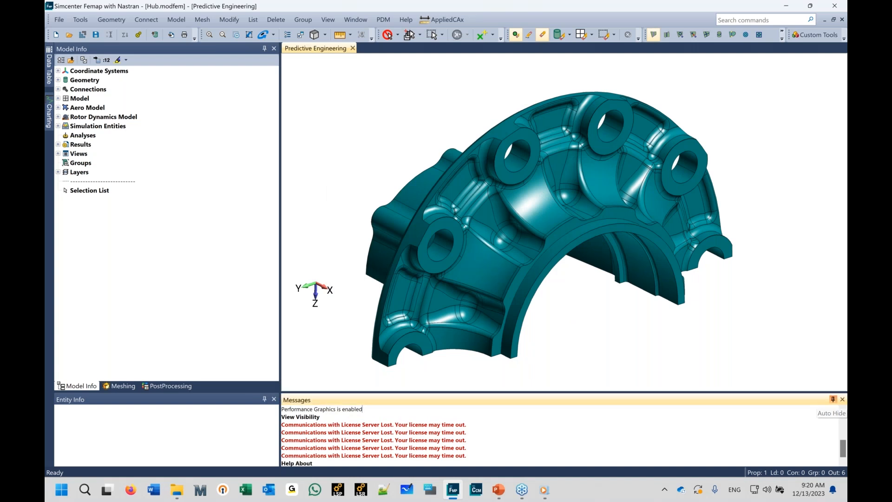
pyautogui.moveTo(518, 284)
pyautogui.mouseDown(button='middle')
pyautogui.moveTo(584, 233)
pyautogui.moveTo(539, 287)
pyautogui.moveTo(548, 294)
pyautogui.moveTo(534, 279)
pyautogui.mouseUp(button='middle')
# Step: Tet-mesh the hub solid with an automatic element size of 0.25
pyautogui.click(204, 19)
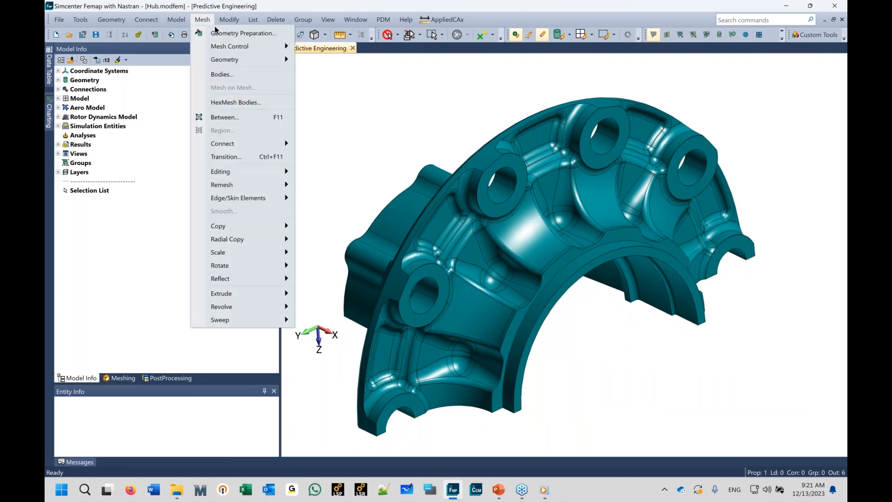
pyautogui.moveTo(247, 62)
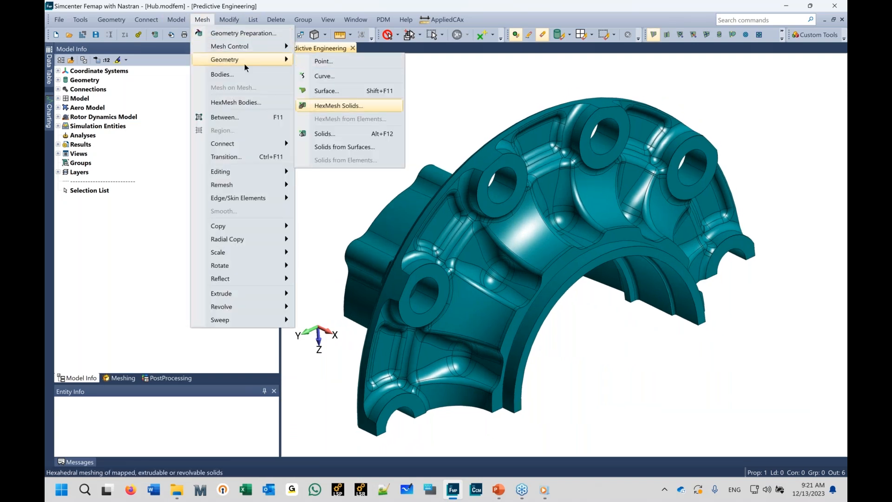
pyautogui.click(325, 134)
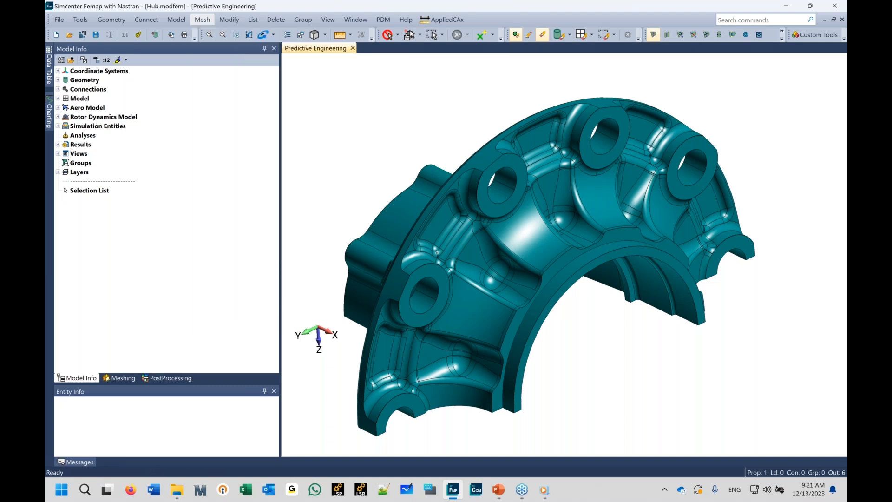
pyautogui.click(583, 425)
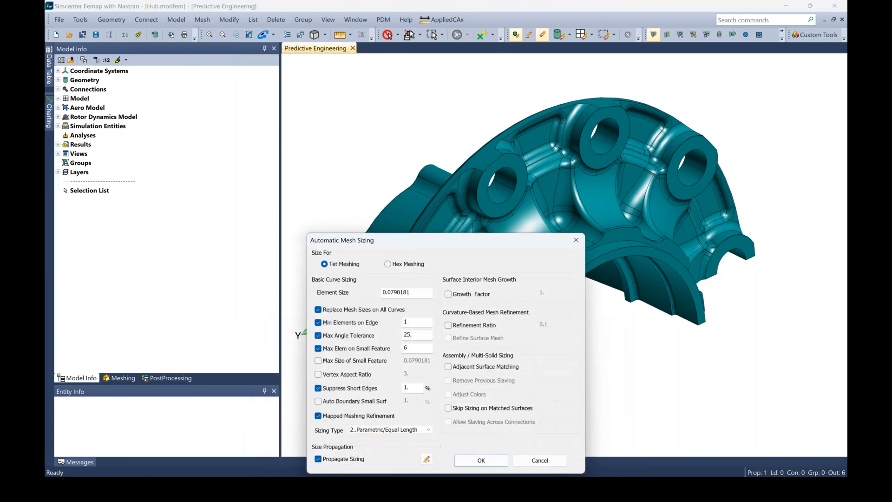
pyautogui.doubleClick(405, 292)
pyautogui.press('BackSpace')
pyautogui.write('.25')
pyautogui.click(481, 460)
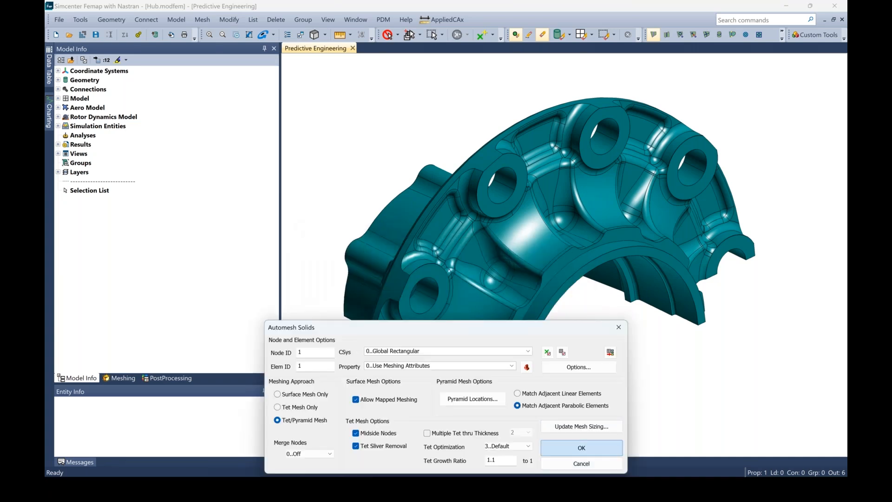
pyautogui.press('Return')
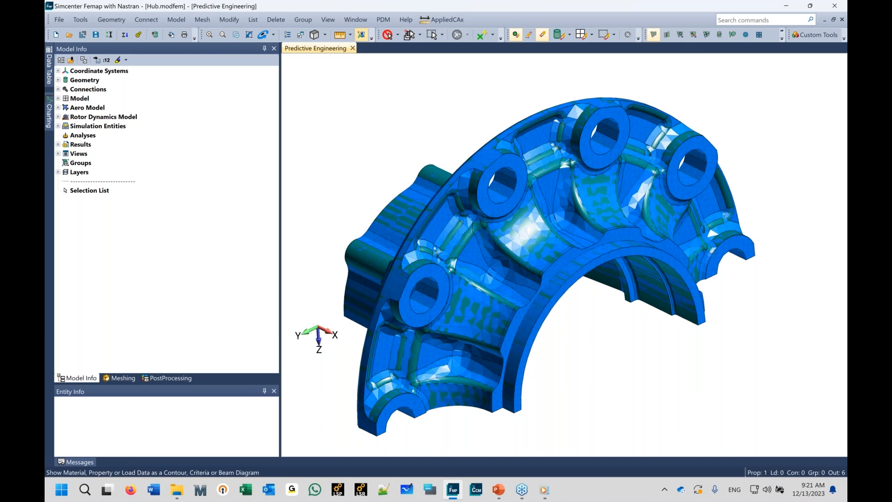
# Step: Contour the tet mesh by Jacobian element quality, and undo the meshing
pyautogui.click(361, 34)
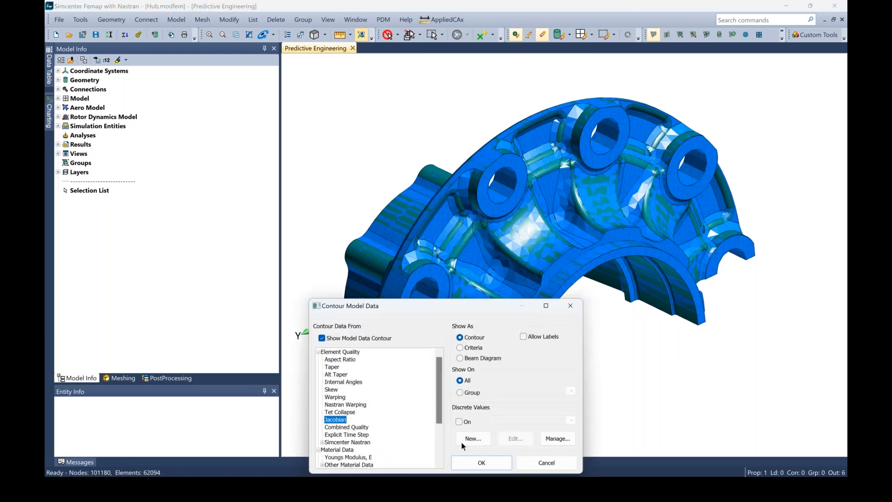
pyautogui.click(481, 462)
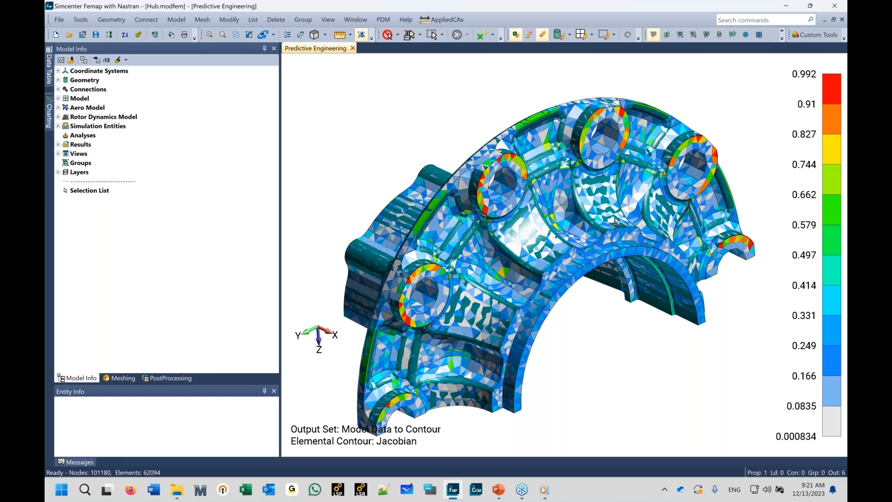
pyautogui.hotkey('ctrl', 'z')
# Step: Hex-dominant mesh the hub body with a target element size of 0.3
pyautogui.click(202, 19)
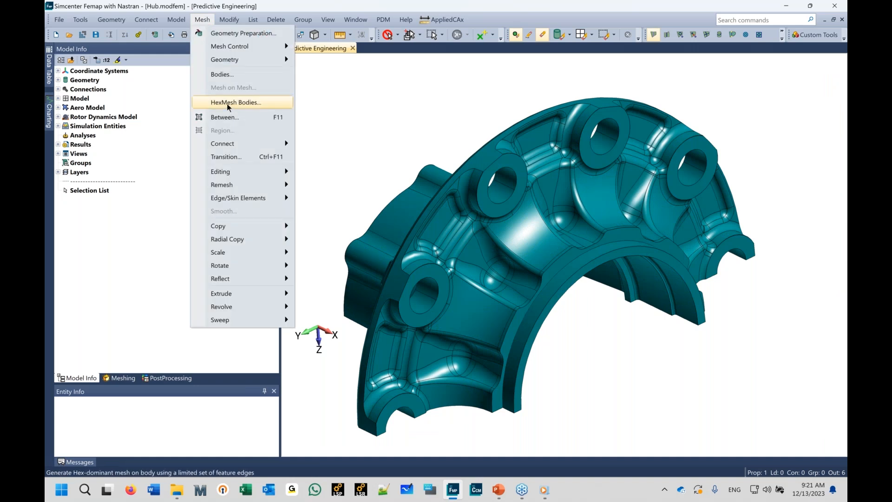
pyautogui.click(227, 102)
pyautogui.click(361, 382)
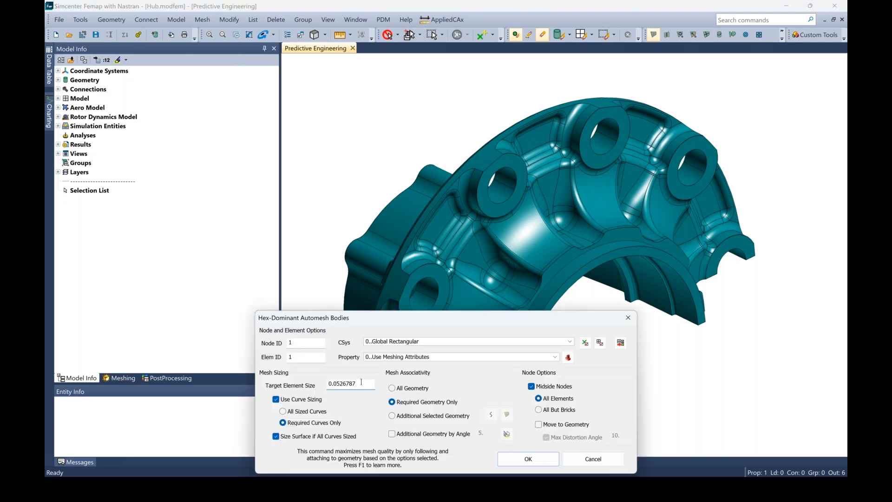
pyautogui.press('BackSpace')
pyautogui.press('BackSpace')
pyautogui.press('BackSpace')
pyautogui.press('BackSpace')
pyautogui.press('BackSpace')
pyautogui.press('BackSpace')
pyautogui.press('BackSpace')
pyautogui.write('3')
pyautogui.click(529, 458)
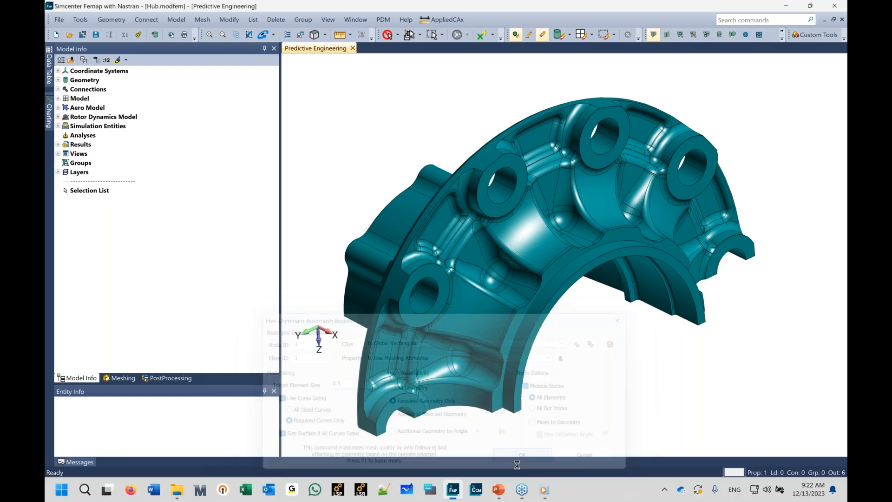
pyautogui.moveTo(499, 489)
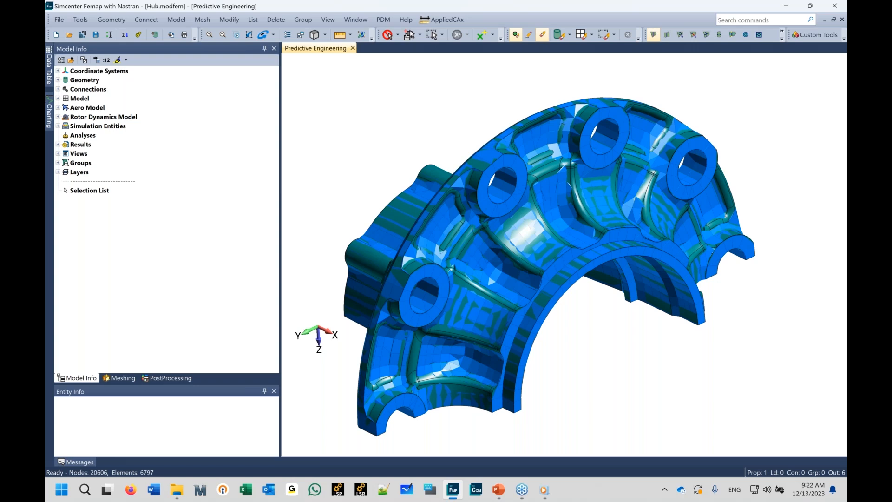
# Step: Turn off display of all geometry entities in the view visibility
pyautogui.hotkey('ctrl', 'q')
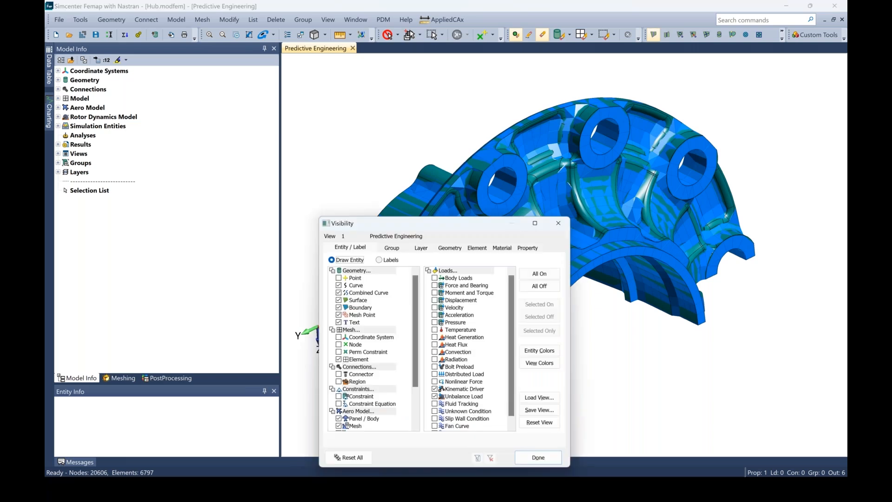
pyautogui.click(329, 268)
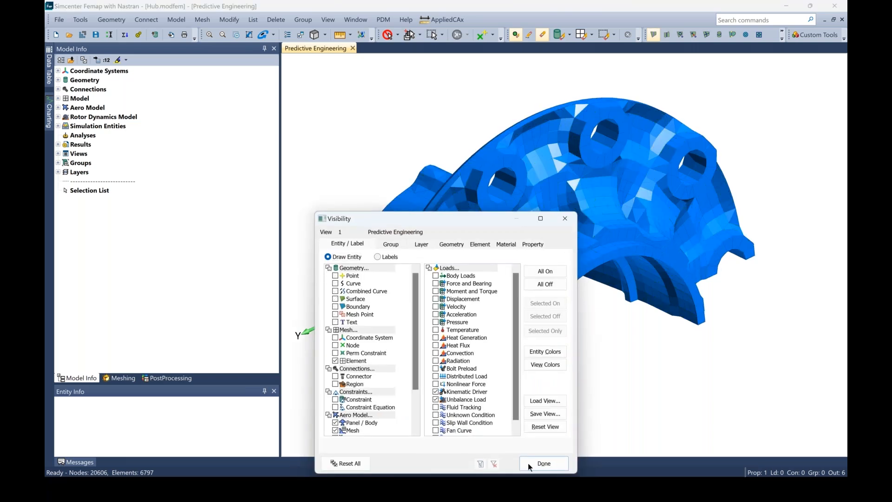
pyautogui.click(543, 464)
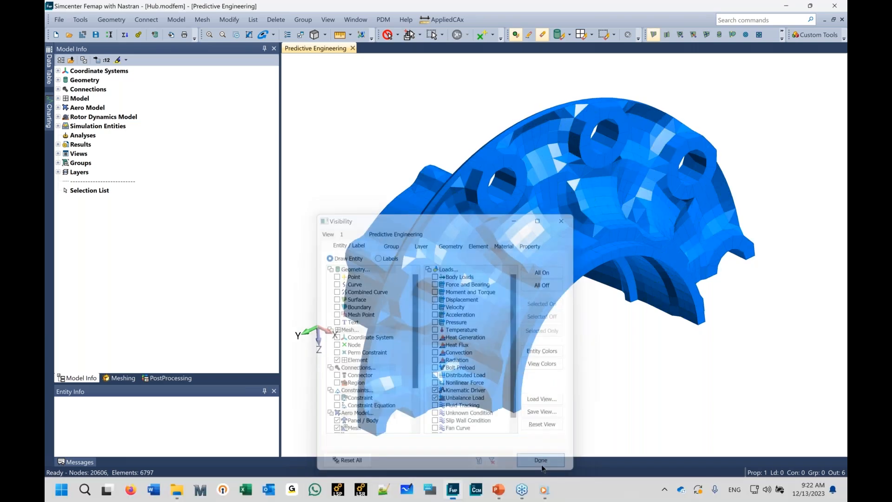
# Step: Turn on node display in the view visibility
pyautogui.scroll(2, 540, 358)
pyautogui.moveTo(540, 358); pyautogui.dragTo(562, 318, button='middle')
pyautogui.scroll(-5, 489, 324)
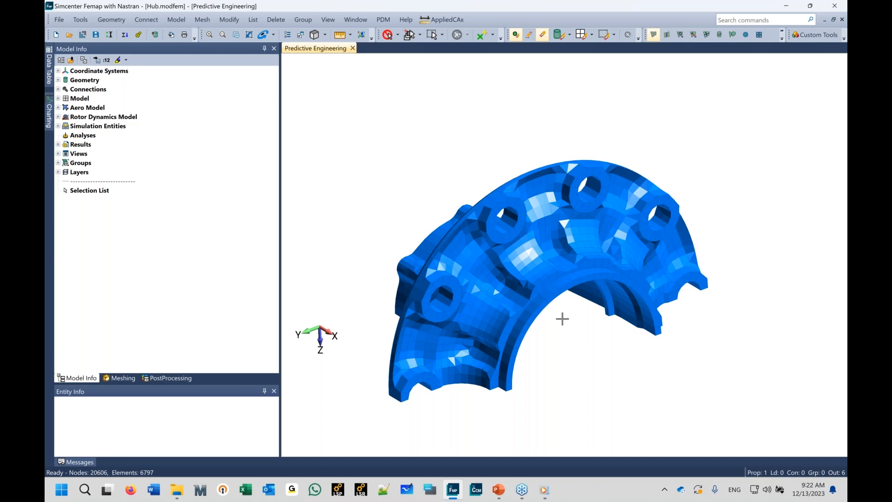
pyautogui.keyDown('shift'); pyautogui.moveTo(605, 248); pyautogui.dragTo(605, 440, button='middle'); pyautogui.keyUp('shift')
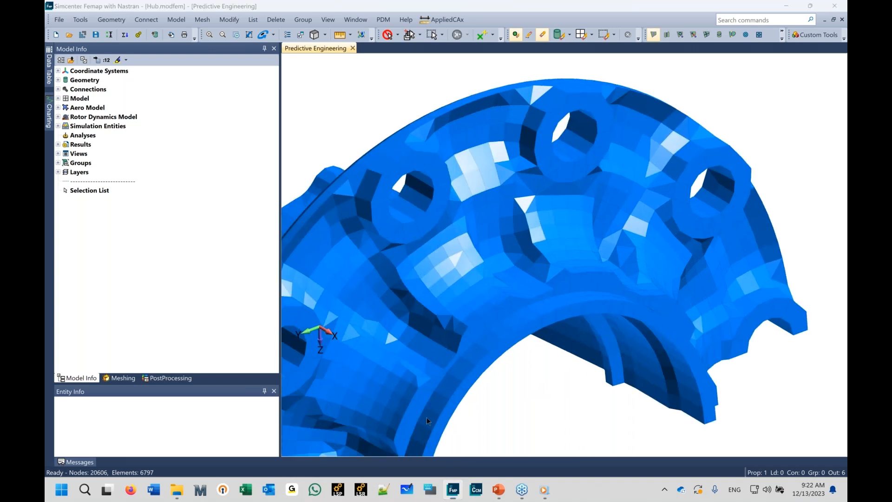
pyautogui.hotkey('ctrl', 'q')
pyautogui.click(335, 347)
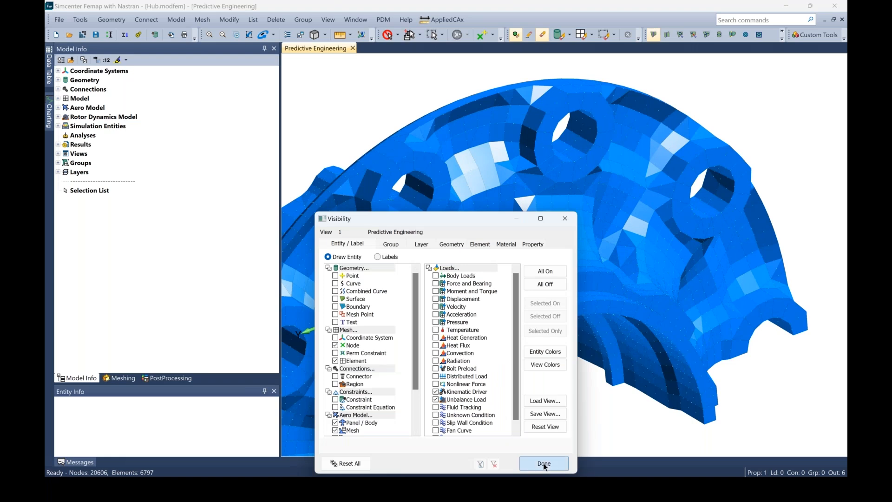
pyautogui.click(544, 464)
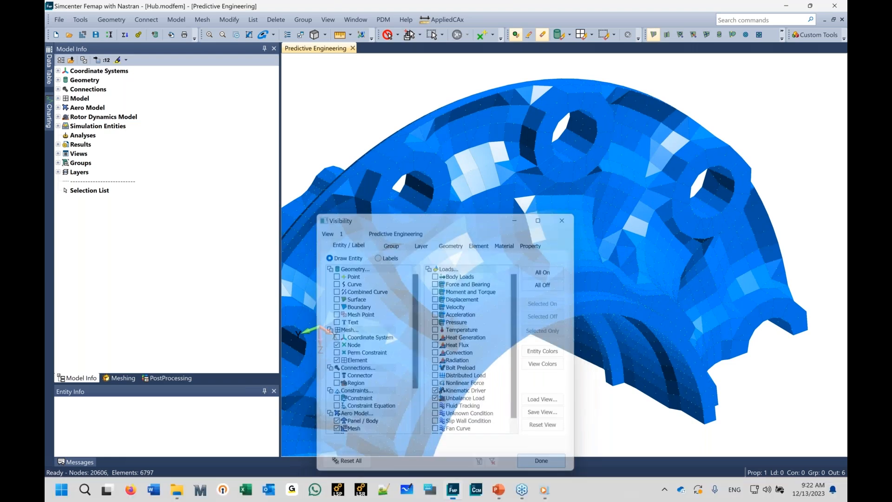
# Step: Zoom in and rotate around the hex-dominant mesh to inspect the element shapes
pyautogui.scroll(6, 556, 322)
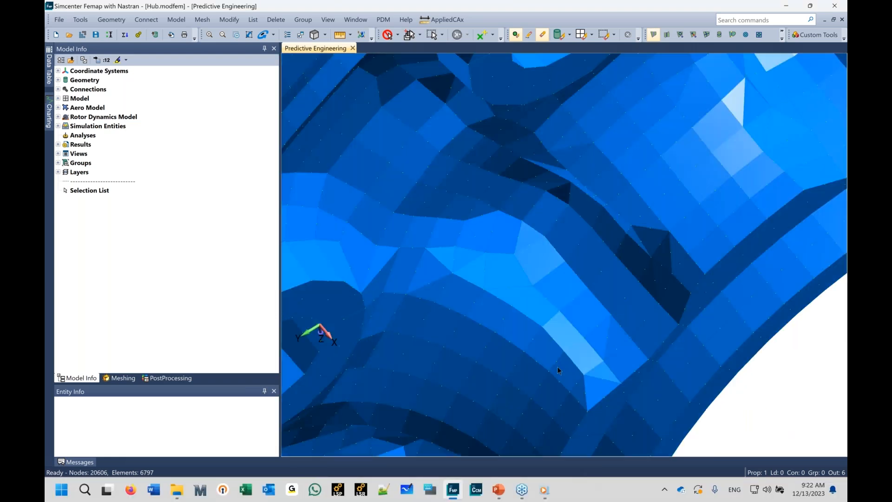
pyautogui.moveTo(532, 261); pyautogui.dragTo(532, 276, button='middle')
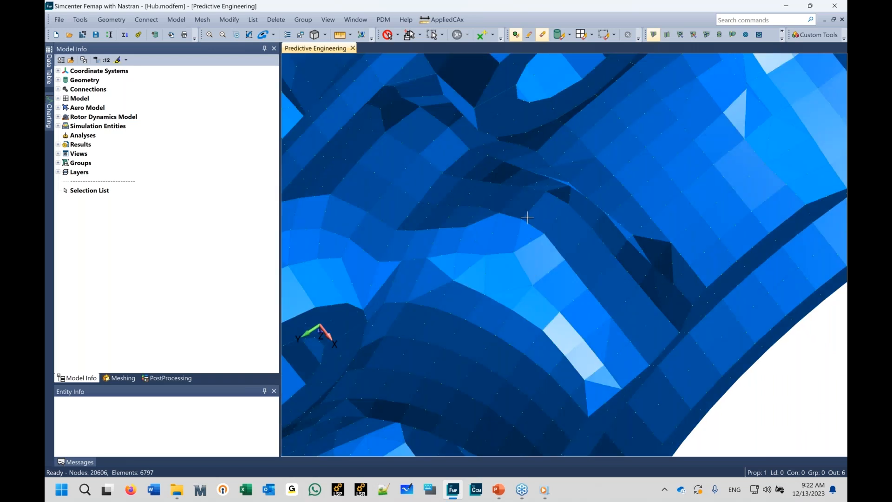
pyautogui.scroll(4, 534, 295)
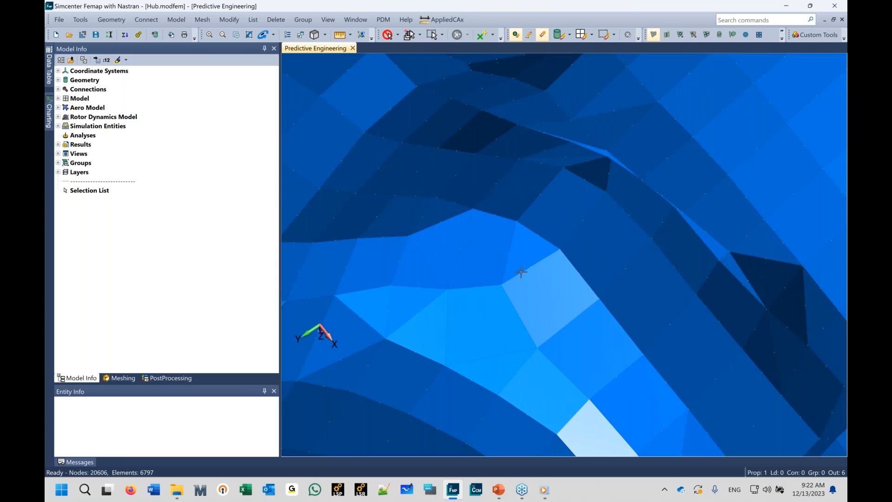
pyautogui.moveTo(522, 272); pyautogui.dragTo(561, 171, button='middle')
pyautogui.scroll(-4, 563, 71)
pyautogui.scroll(-5, 564, 70)
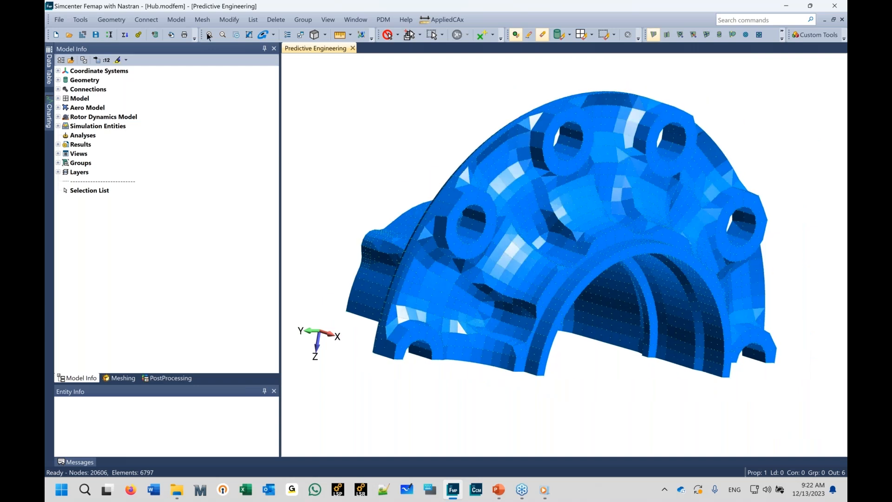
pyautogui.click(204, 21)
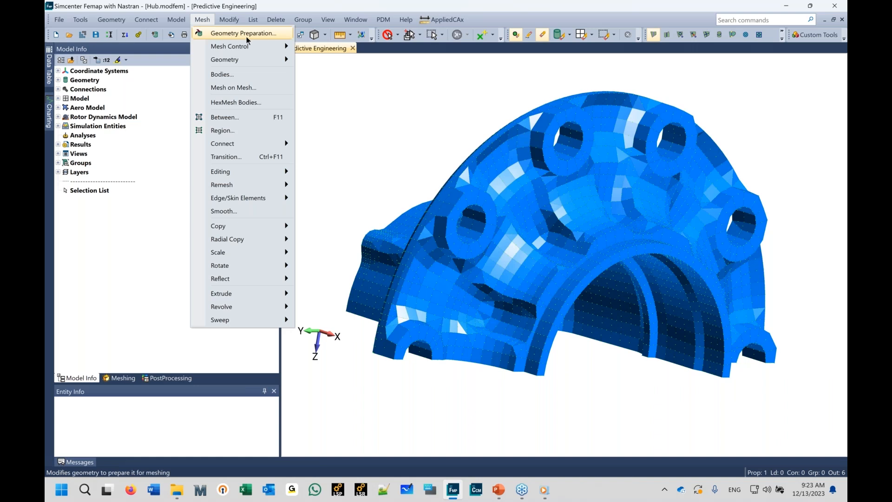
pyautogui.click(483, 259)
pyautogui.moveTo(516, 284); pyautogui.dragTo(372, 360, button='middle')
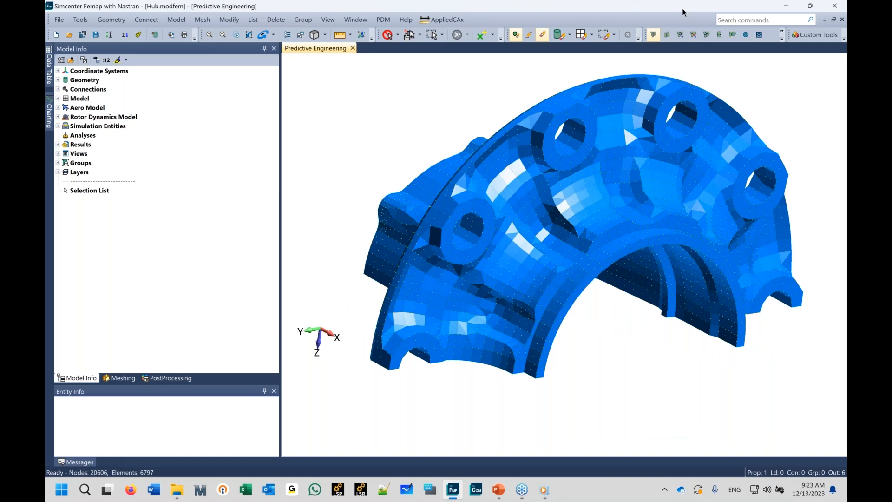
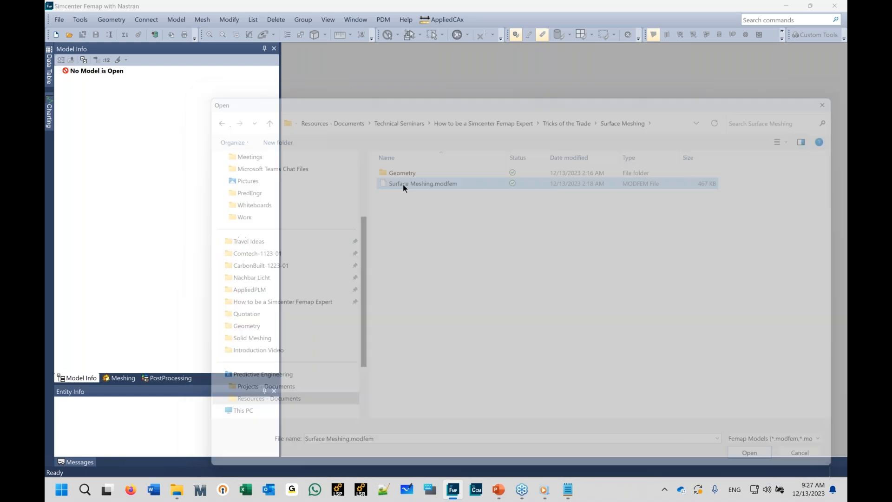
# Step: Generate automatic midsurfaces of the bracket solids with a target thickness of 0.1 and Combine Midsurfaces on
pyautogui.click(106, 22)
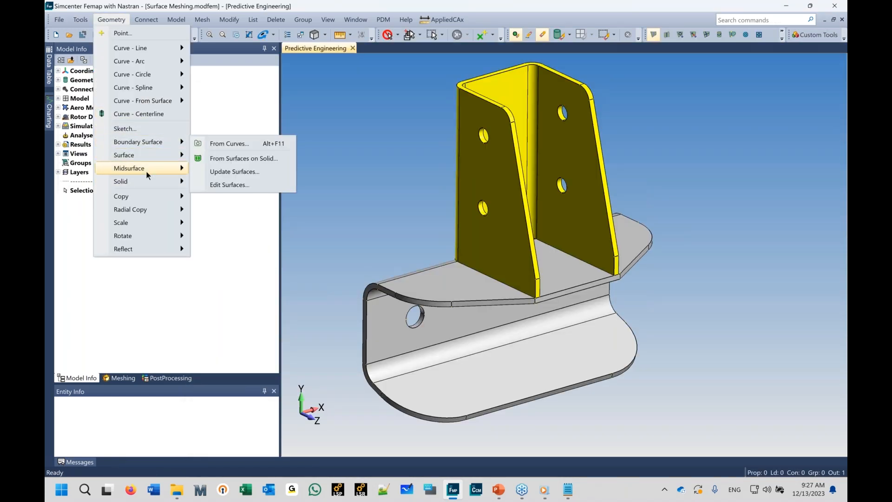
pyautogui.moveTo(146, 170)
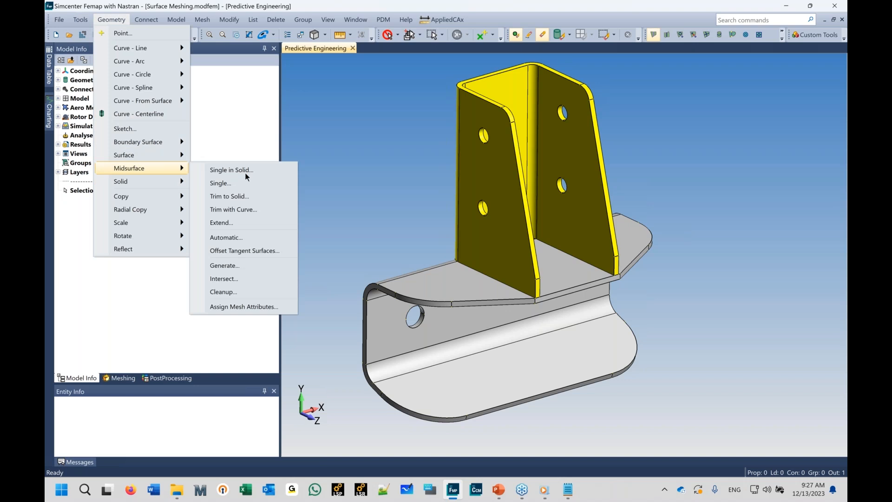
pyautogui.click(247, 238)
pyautogui.click(599, 450)
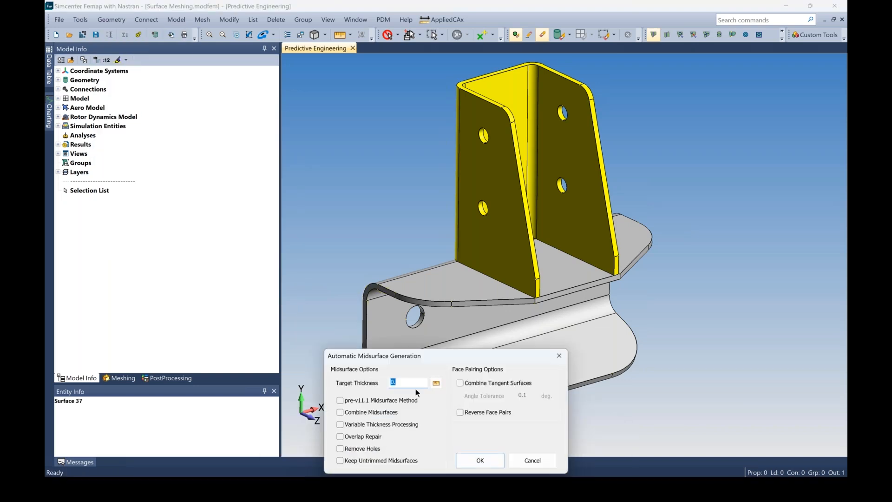
pyautogui.click(408, 383)
pyautogui.write('1')
pyautogui.click(340, 412)
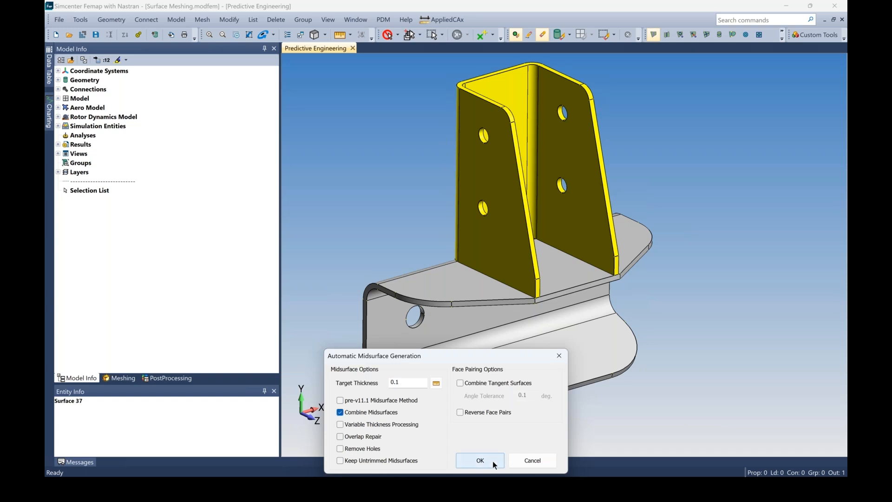
pyautogui.click(480, 460)
# Step: Hide the Upper Bracket and Lower Bracket solids so only the midsurfaces are displayed
pyautogui.click(58, 81)
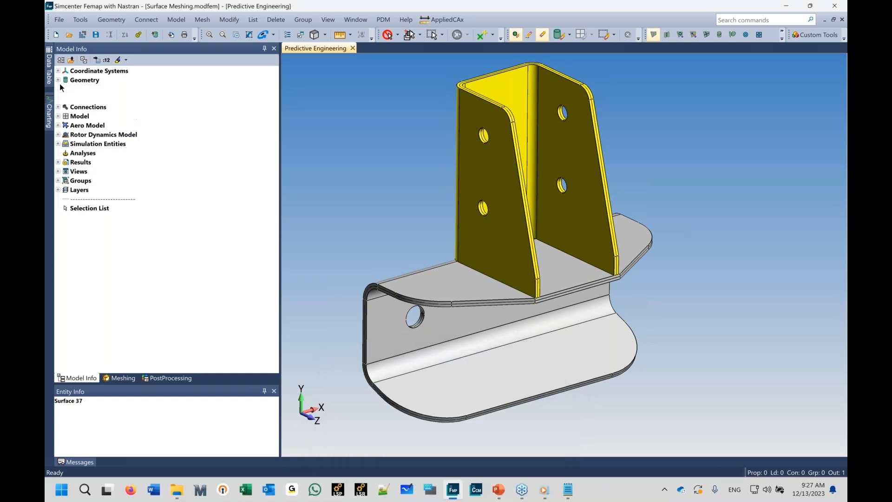
pyautogui.click(72, 99)
pyautogui.click(72, 107)
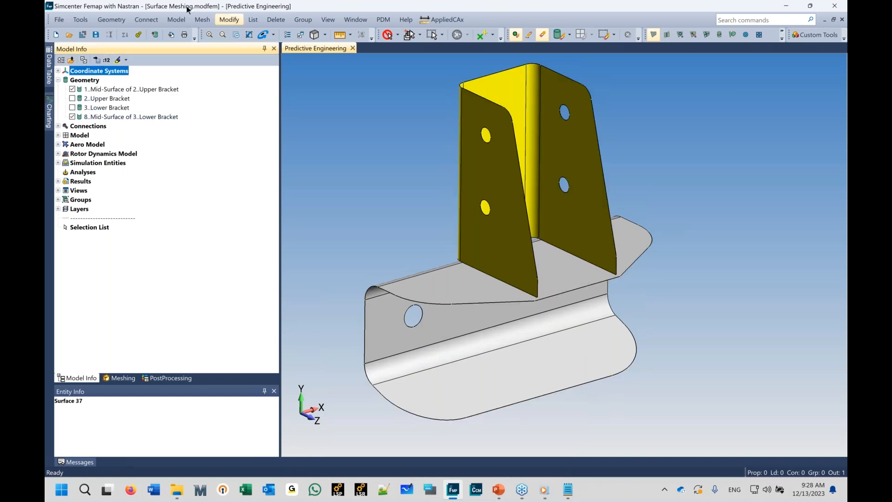
# Step: Extend the upper bracket midsurface's bottom edges linearly to the lower bracket midsurface solid 8
pyautogui.moveTo(501, 248); pyautogui.dragTo(487, 278, button='middle')
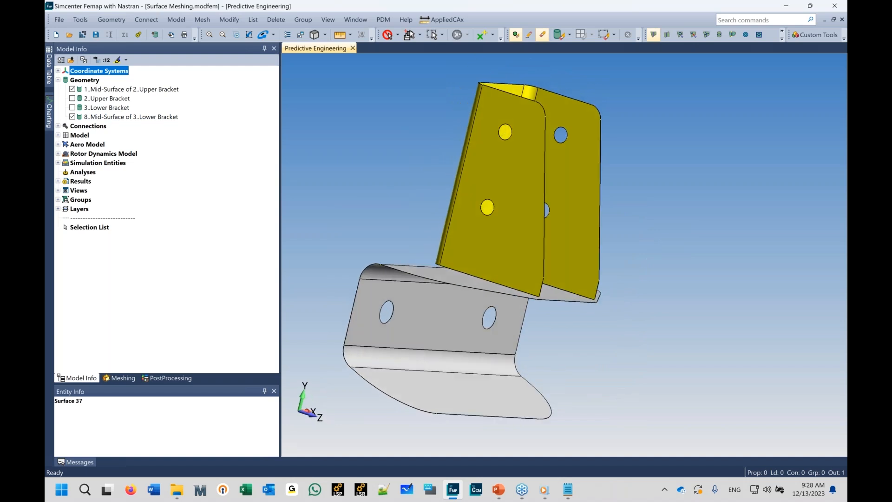
pyautogui.scroll(5, 462, 318)
pyautogui.moveTo(462, 318)
pyautogui.keyDown('ctrl'); pyautogui.mouseDown(button='middle')
pyautogui.moveTo(615, 245)
pyautogui.moveTo(631, 256)
pyautogui.moveTo(569, 267)
pyautogui.moveTo(470, 311)
pyautogui.mouseUp(button='middle'); pyautogui.keyUp('ctrl')
pyautogui.scroll(-2, 565, 269)
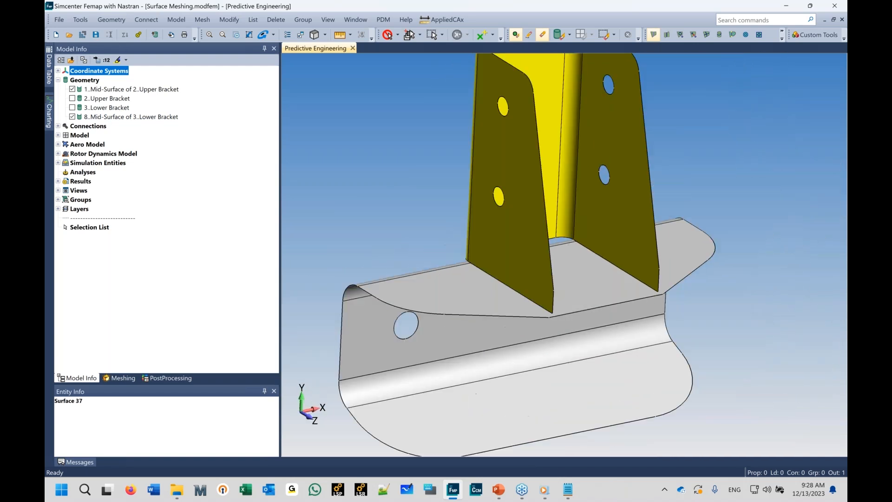
pyautogui.click(107, 21)
pyautogui.moveTo(131, 168)
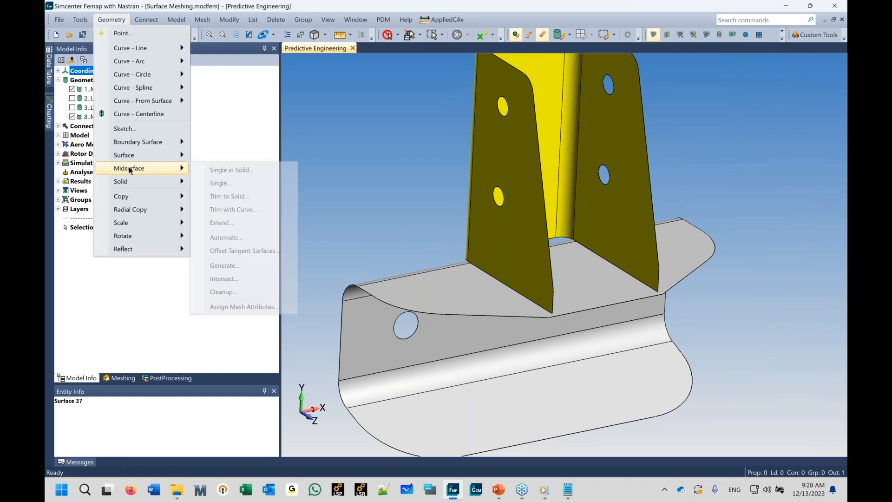
pyautogui.click(234, 227)
pyautogui.click(510, 287)
pyautogui.moveTo(509, 287); pyautogui.dragTo(405, 275, button='middle')
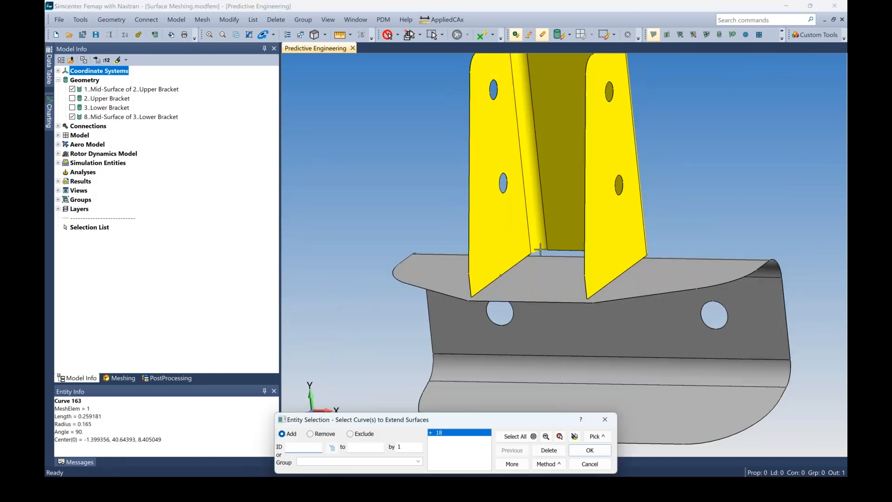
pyautogui.click(538, 251)
pyautogui.click(625, 258)
pyautogui.moveTo(624, 259); pyautogui.dragTo(725, 237, button='middle')
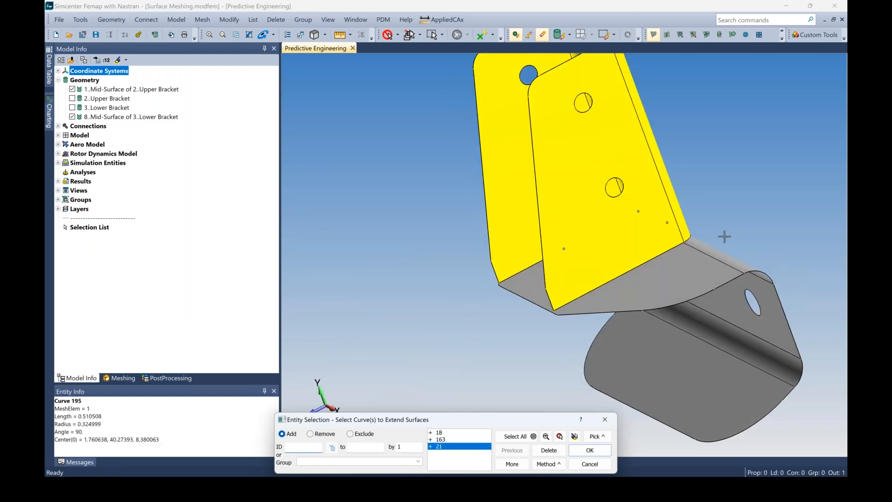
pyautogui.click(690, 239)
pyautogui.click(644, 267)
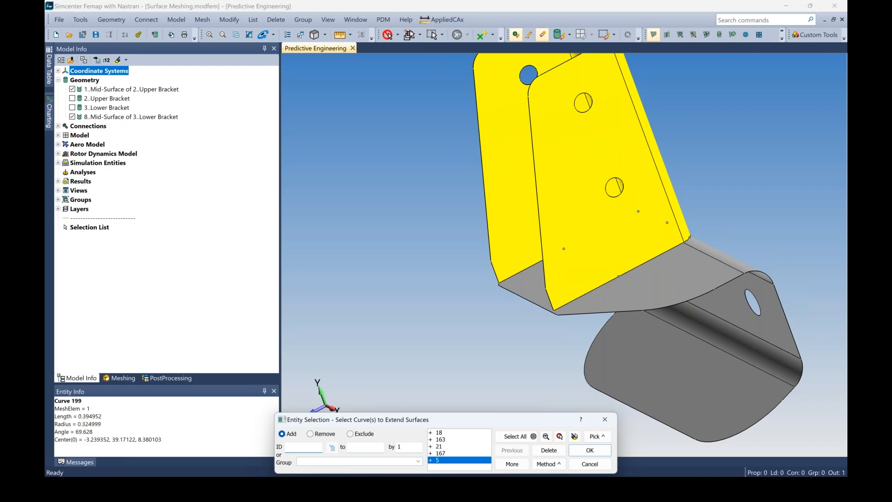
pyautogui.click(584, 451)
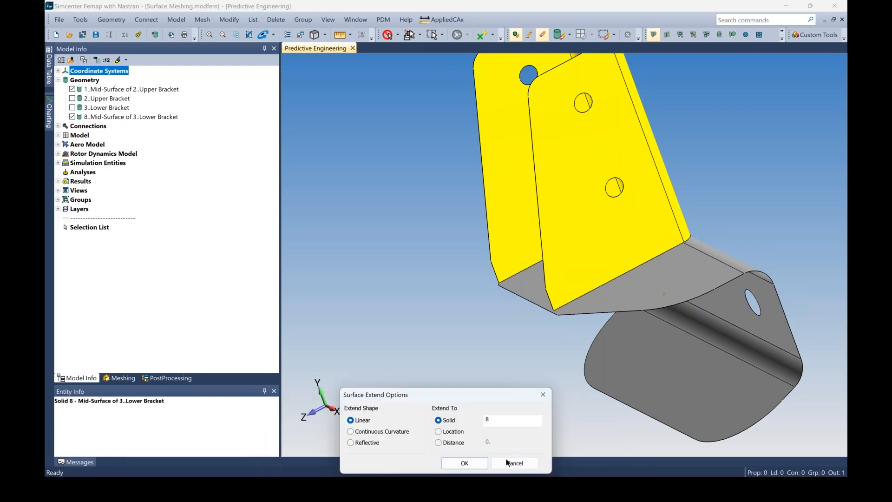
pyautogui.click(464, 463)
# Step: Join both midsurface bodies with NonManifold Add using all visible solids and Incremental Checking
pyautogui.moveTo(567, 279); pyautogui.dragTo(692, 274, button='middle')
pyautogui.keyDown('ctrl'); pyautogui.moveTo(553, 329); pyautogui.dragTo(648, 313, button='middle'); pyautogui.keyUp('ctrl')
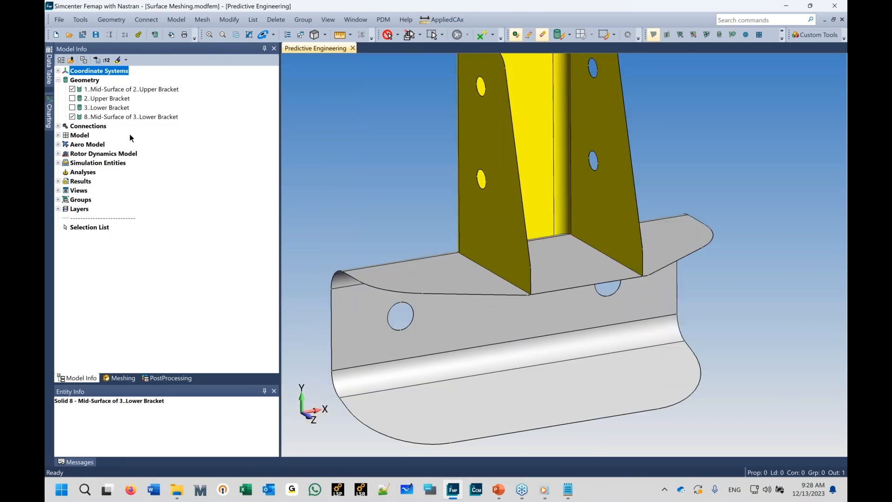
pyautogui.click(111, 21)
pyautogui.moveTo(133, 158)
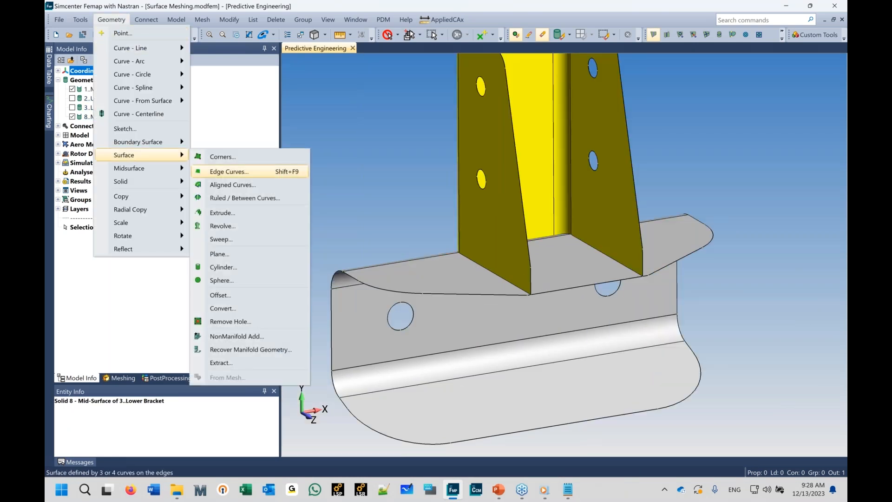
pyautogui.click(236, 337)
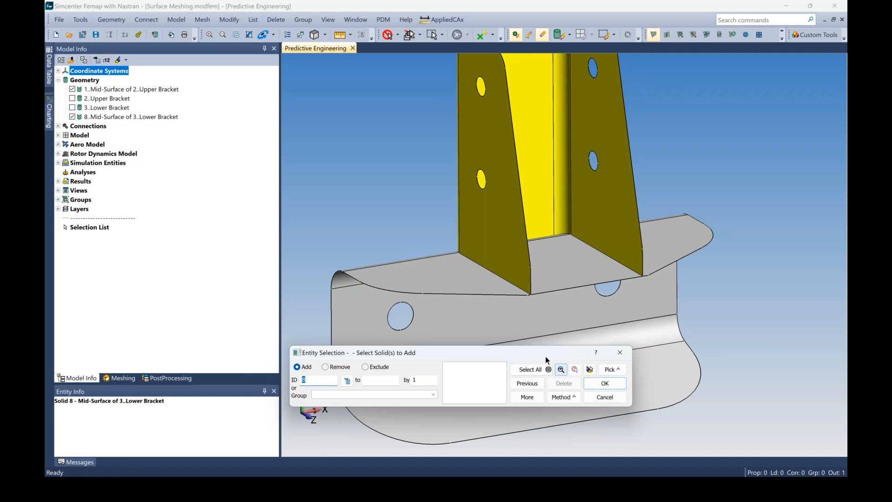
pyautogui.moveTo(528, 353); pyautogui.dragTo(504, 331)
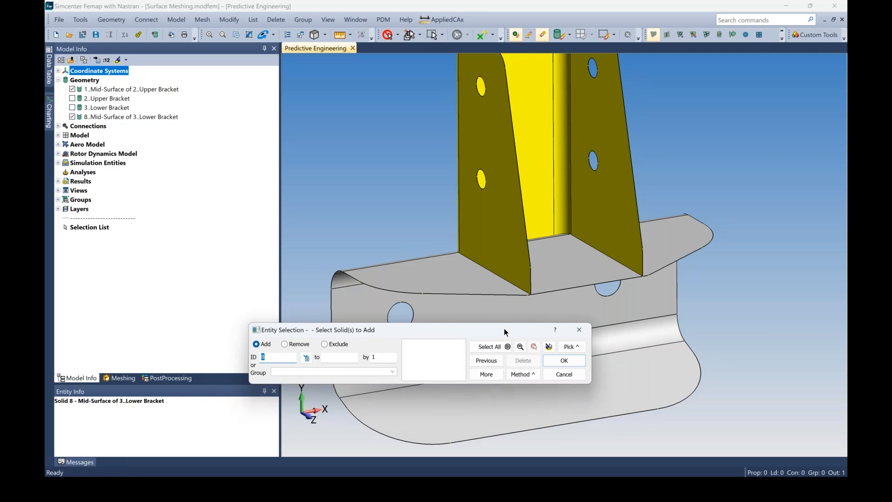
pyautogui.moveTo(506, 331); pyautogui.dragTo(498, 328)
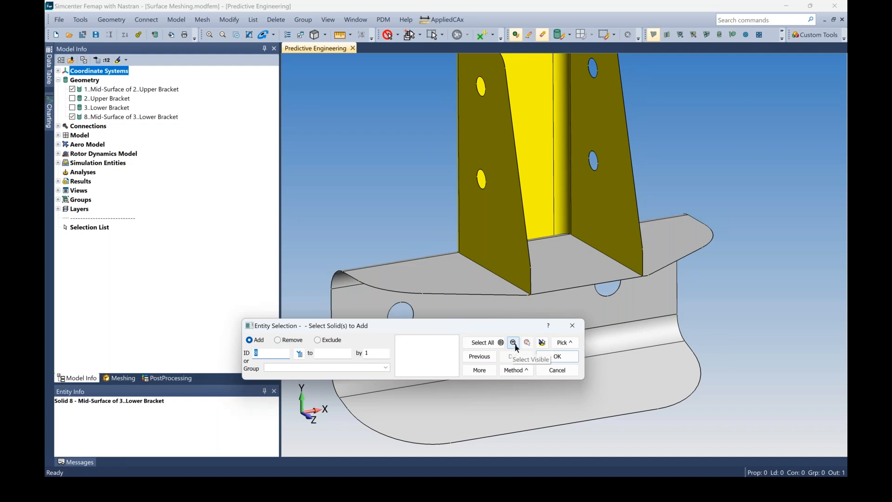
pyautogui.click(513, 344)
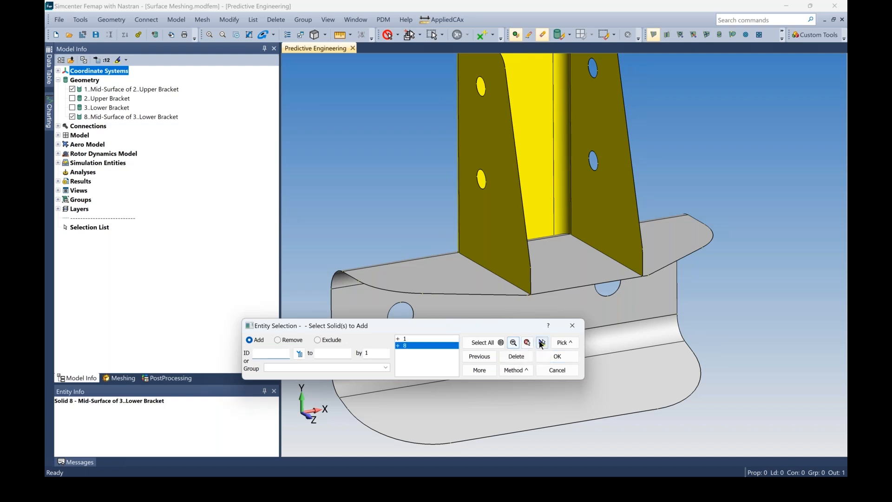
pyautogui.click(541, 344)
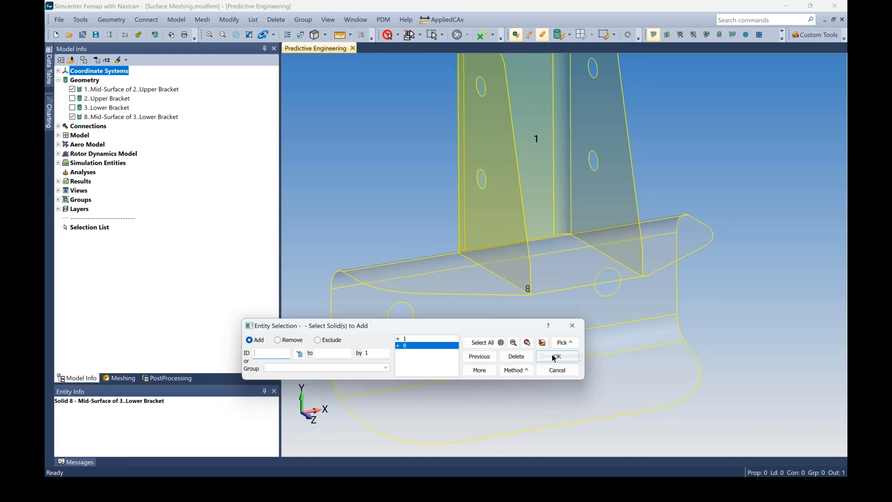
pyautogui.press('Return')
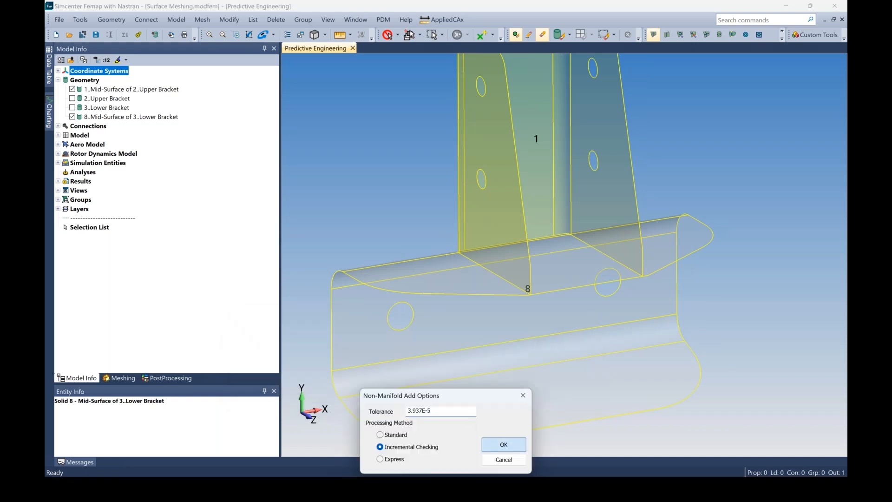
pyautogui.click(504, 444)
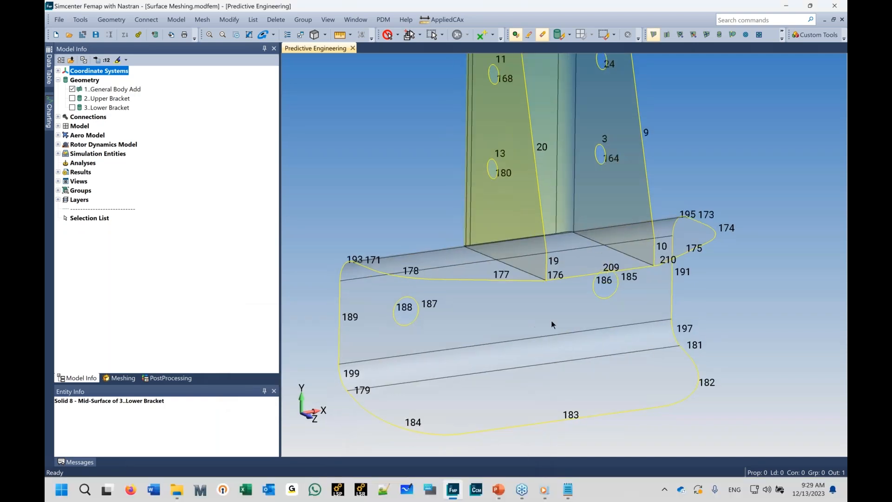
# Step: Regenerate the view and inspect the combined midsurface body
pyautogui.moveTo(571, 334); pyautogui.dragTo(571, 357, button='middle')
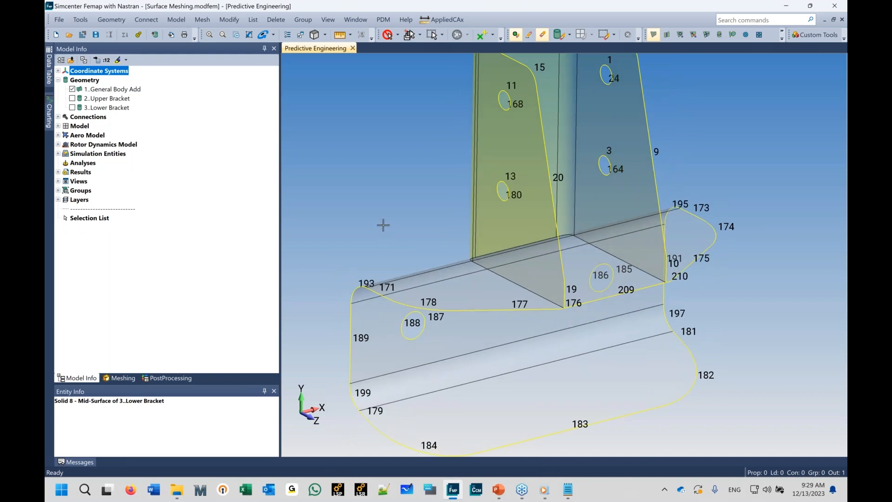
pyautogui.hotkey('ctrl', 'g')
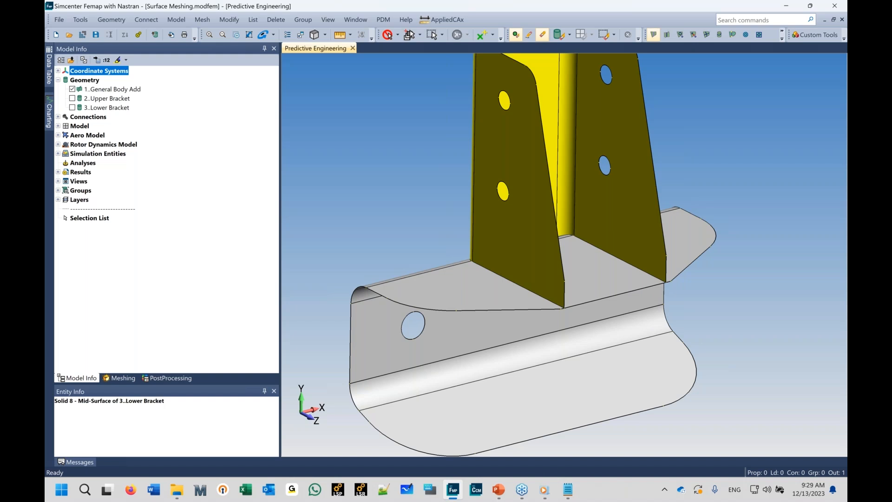
pyautogui.click(72, 98)
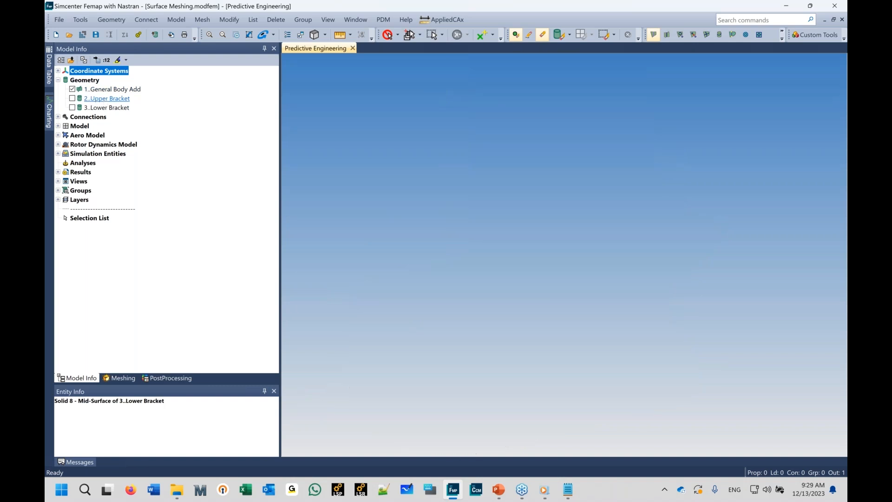
pyautogui.click(72, 99)
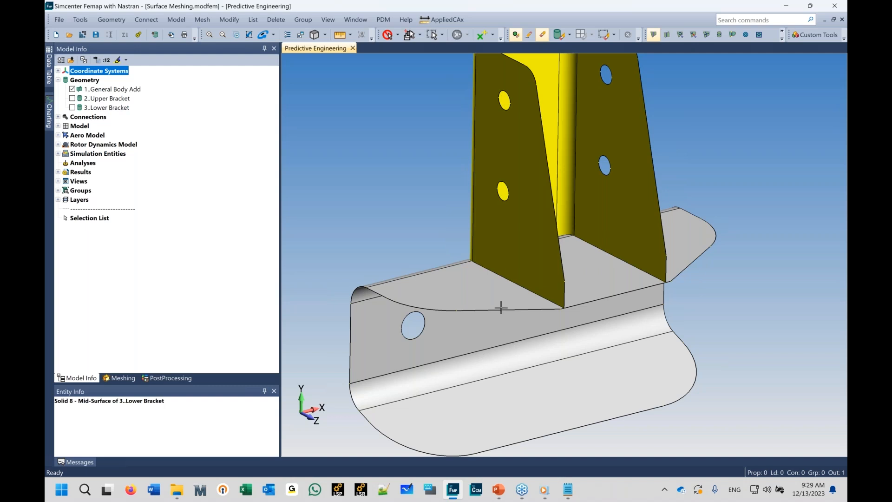
pyautogui.scroll(-2, 502, 306)
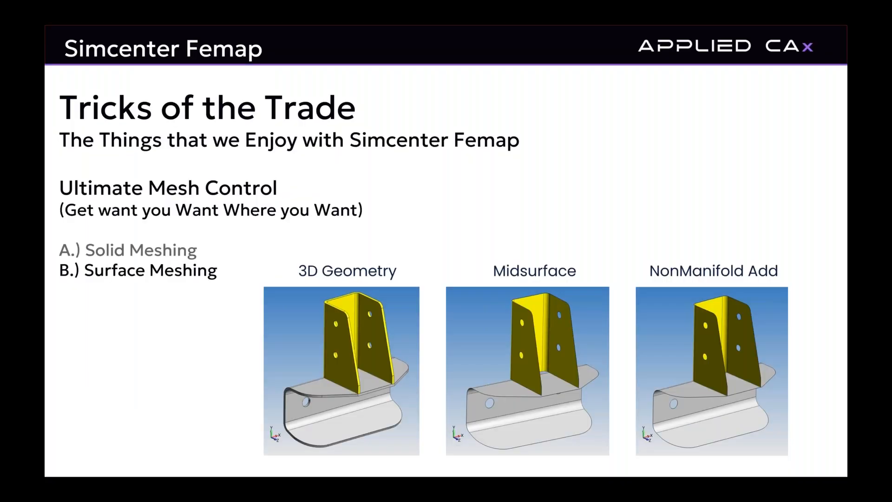
pyautogui.press('Right')
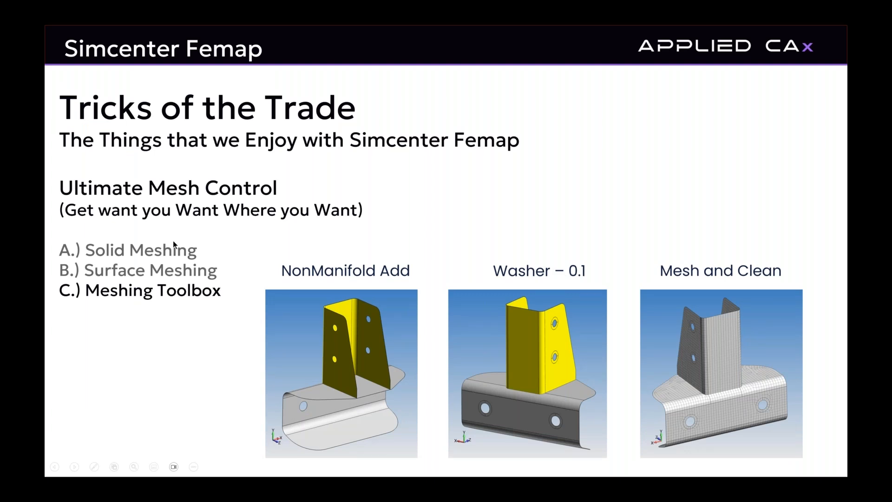
# Step: Switch back to Femap and set the Meshing Toolbox Washer geometry edit to a Distance offset of 0.1
pyautogui.hotkey('alt', 'Tab')
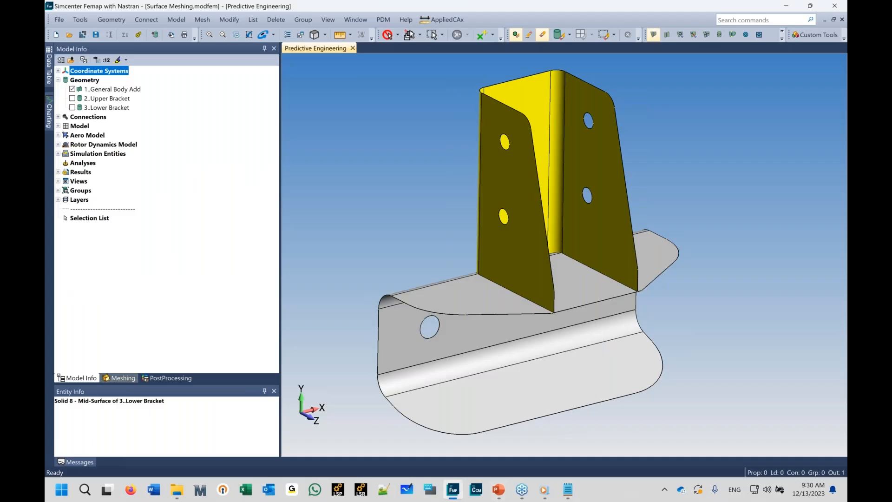
pyautogui.click(120, 377)
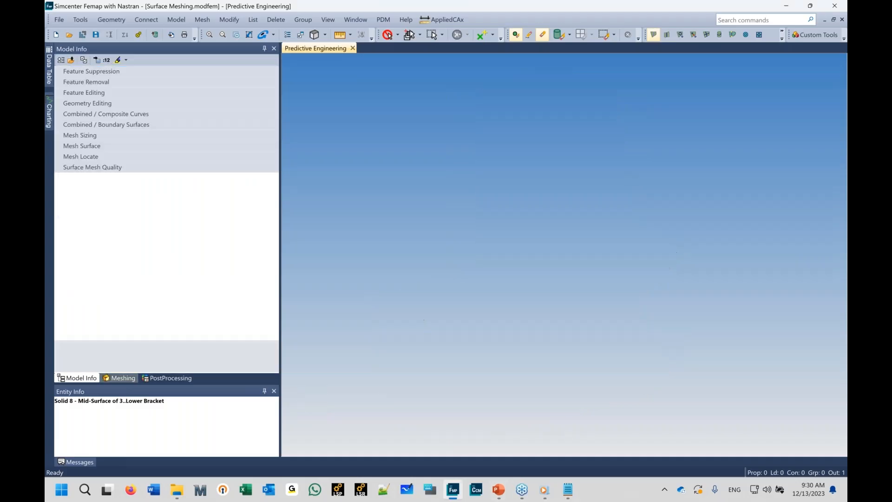
pyautogui.click(89, 94)
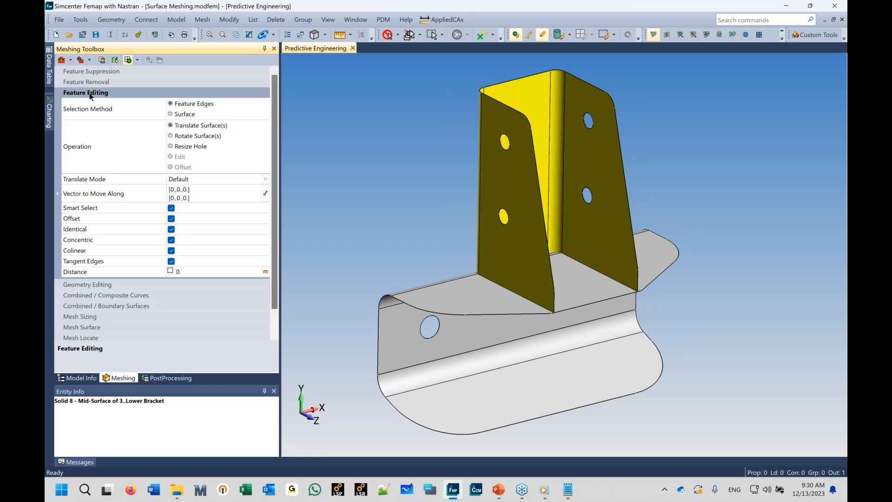
pyautogui.click(101, 285)
pyautogui.click(184, 177)
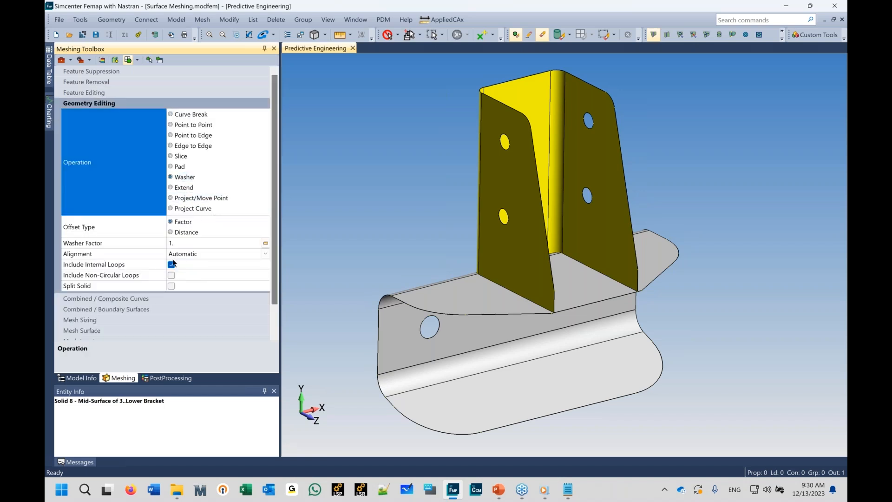
pyautogui.click(185, 234)
pyautogui.click(184, 242)
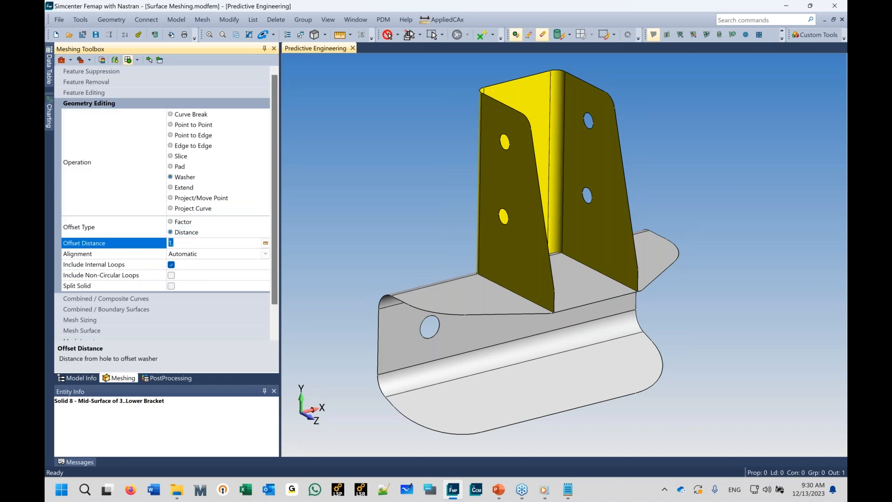
pyautogui.write('.1')
# Step: Apply Washer edits to the six hole edges on both bracket midsurfaces
pyautogui.click(158, 58)
pyautogui.moveTo(435, 326); pyautogui.dragTo(266, 366)
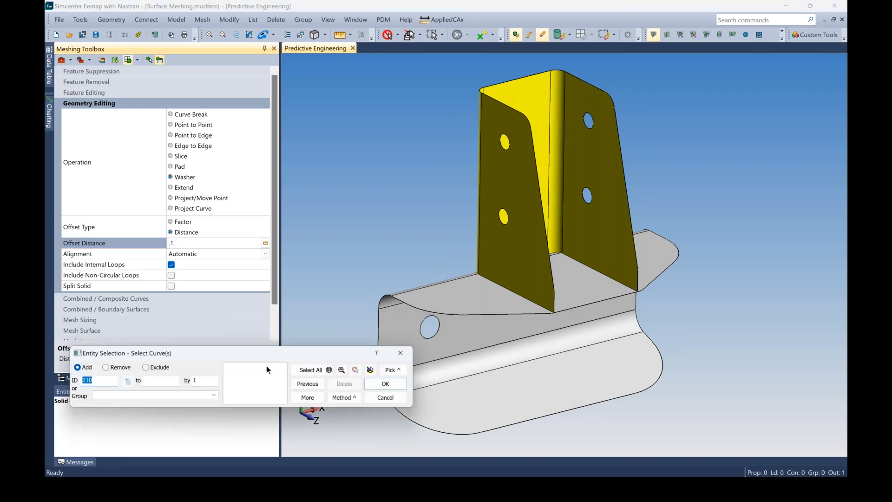
pyautogui.click(424, 330)
pyautogui.moveTo(524, 355); pyautogui.dragTo(517, 291, button='middle')
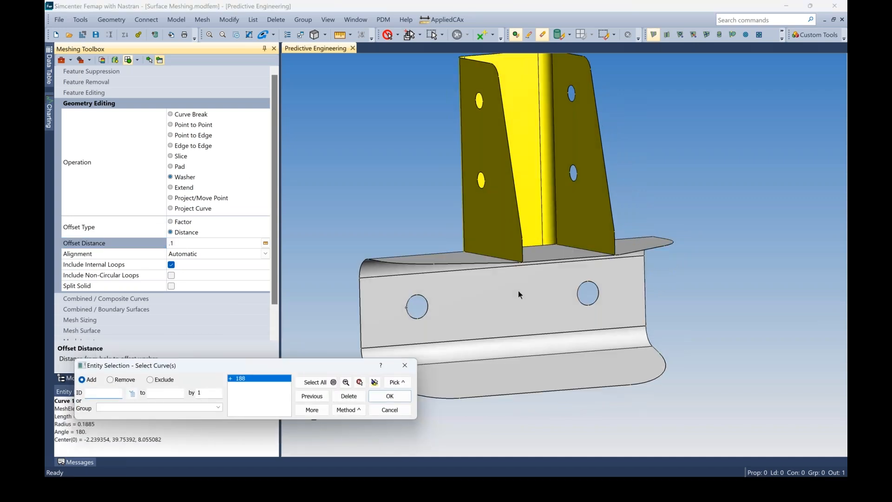
pyautogui.click(579, 299)
pyautogui.click(478, 182)
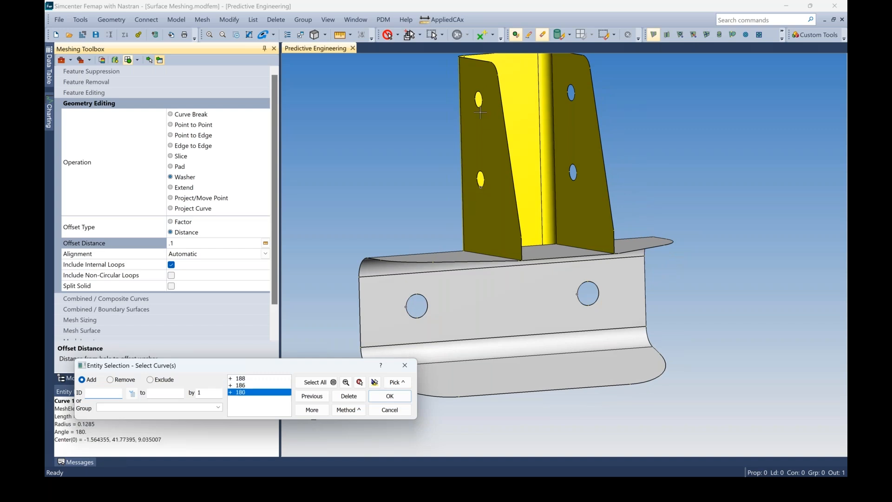
pyautogui.click(481, 106)
pyautogui.click(569, 175)
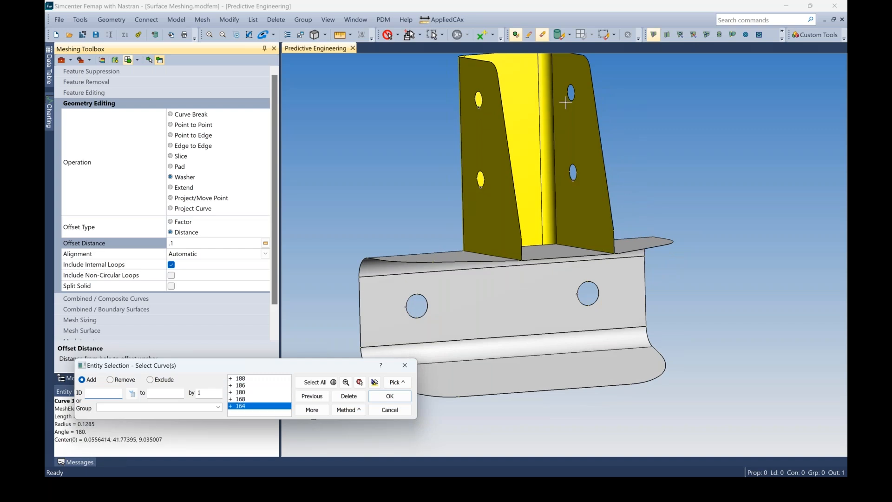
pyautogui.click(427, 370)
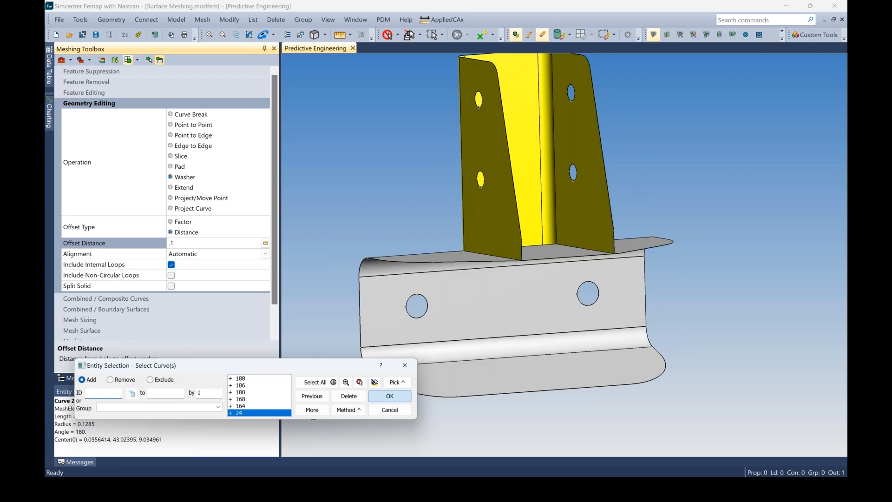
pyautogui.click(390, 396)
# Step: Set automatic mesh sizing on all surfaces with an element size of 0.1
pyautogui.moveTo(433, 297); pyautogui.dragTo(492, 348, button='middle')
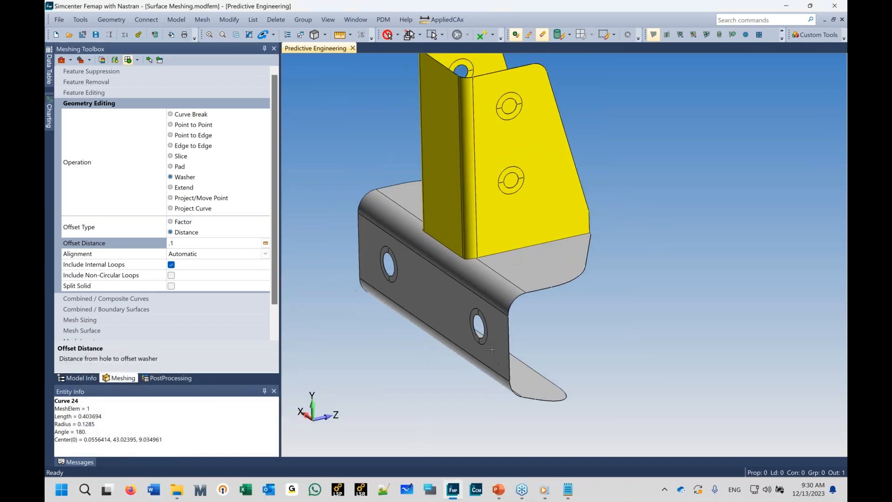
pyautogui.moveTo(469, 296); pyautogui.dragTo(521, 330, button='middle')
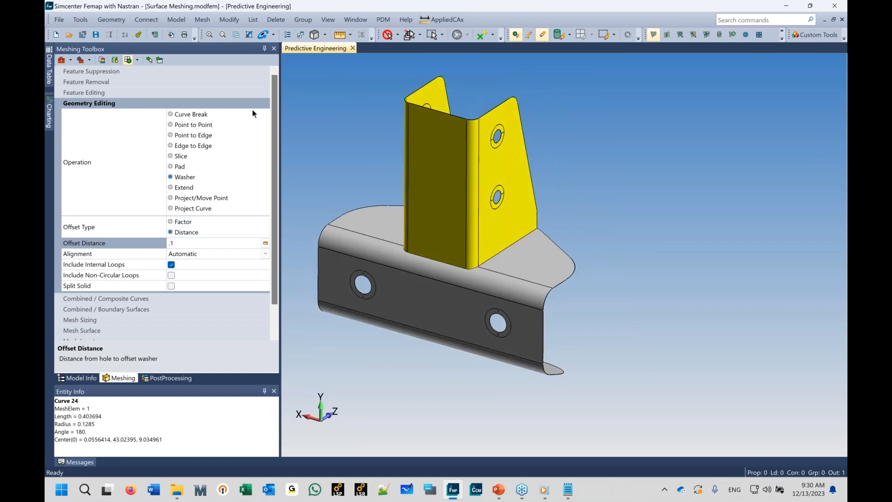
pyautogui.click(202, 19)
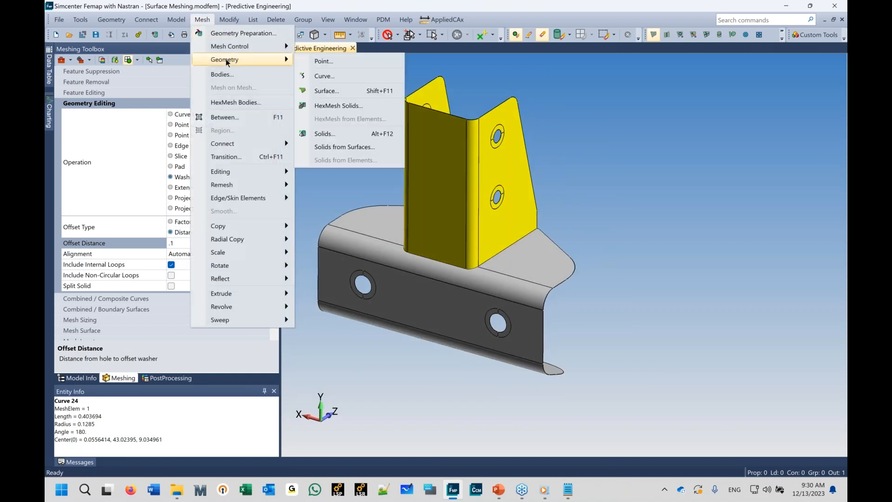
pyautogui.moveTo(225, 49)
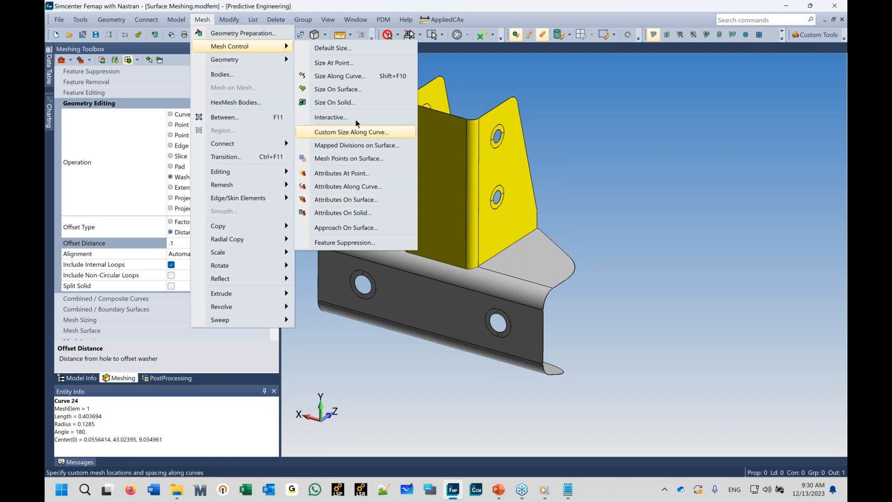
pyautogui.click(338, 89)
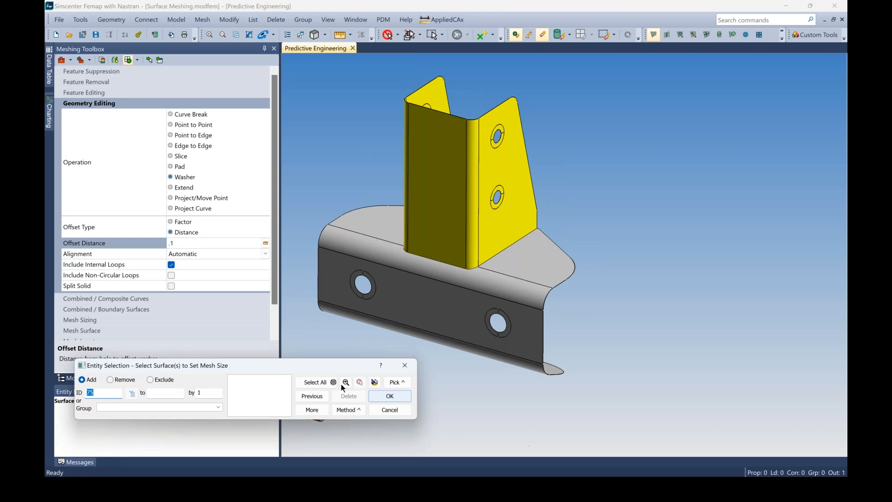
pyautogui.click(339, 382)
pyautogui.click(397, 401)
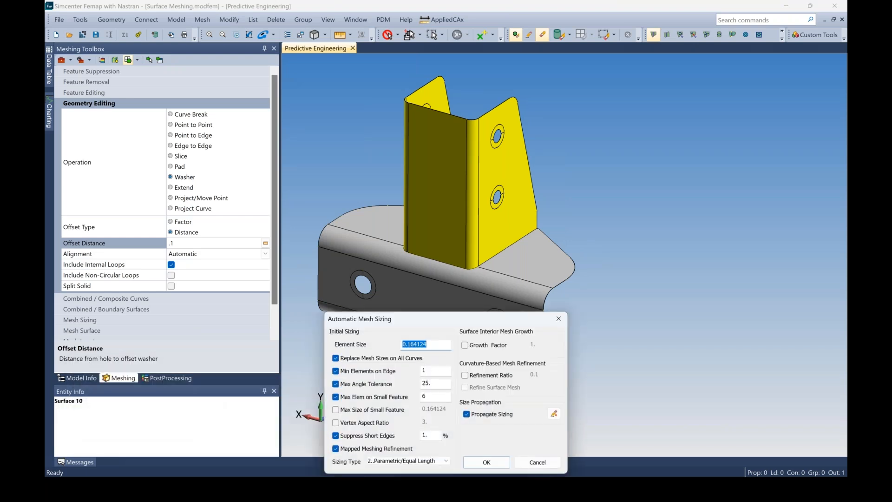
pyautogui.write('.1')
pyautogui.click(485, 462)
# Step: Automesh all surfaces with the quad mesher, accepting plot-only elements
pyautogui.click(203, 19)
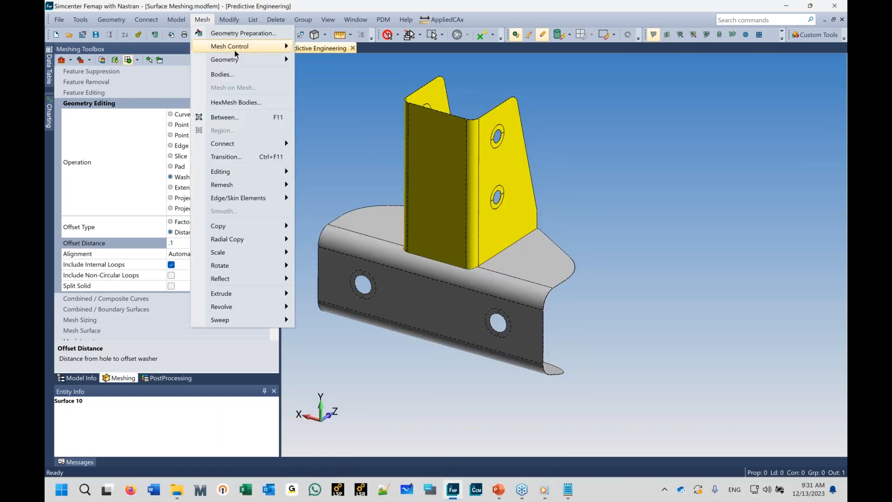
pyautogui.moveTo(237, 59)
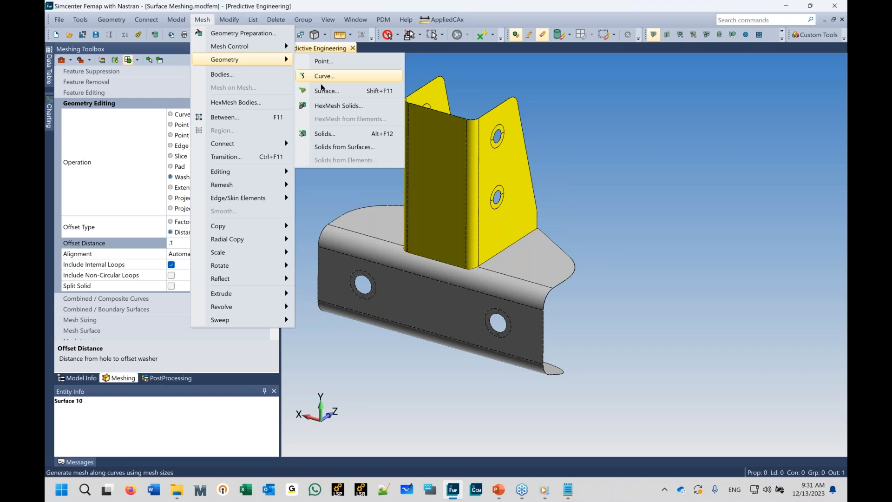
pyautogui.click(323, 90)
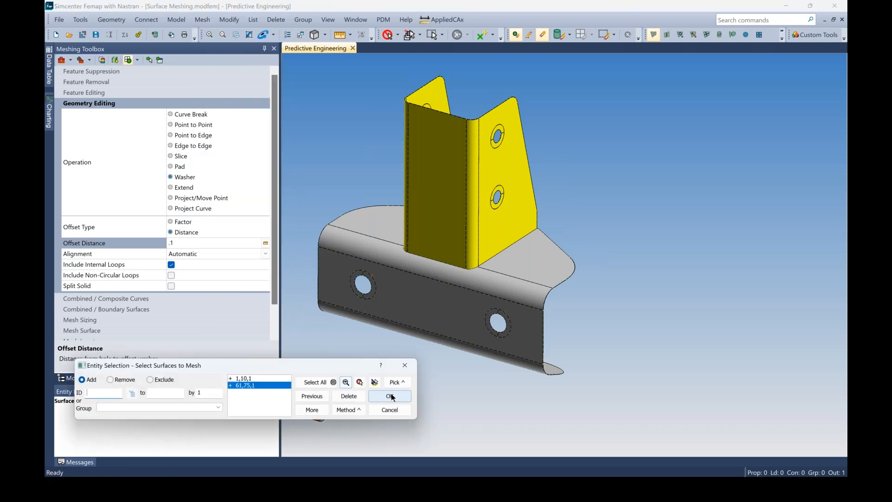
pyautogui.click(392, 395)
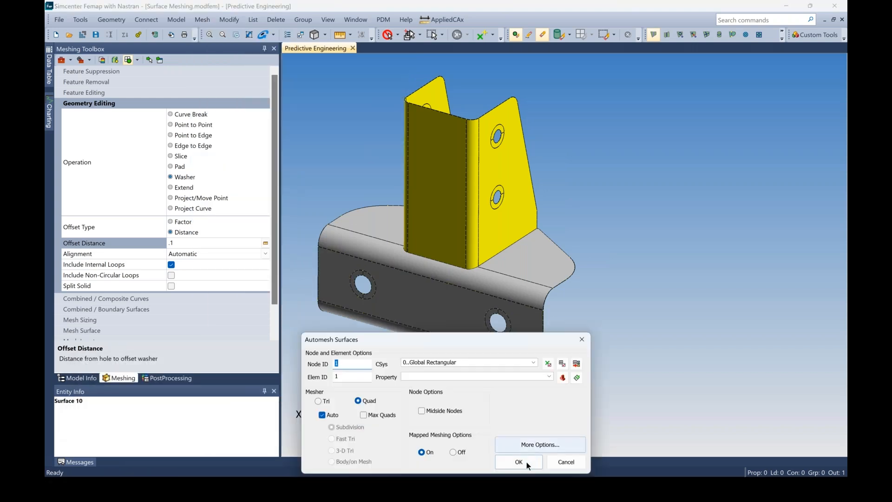
pyautogui.click(526, 462)
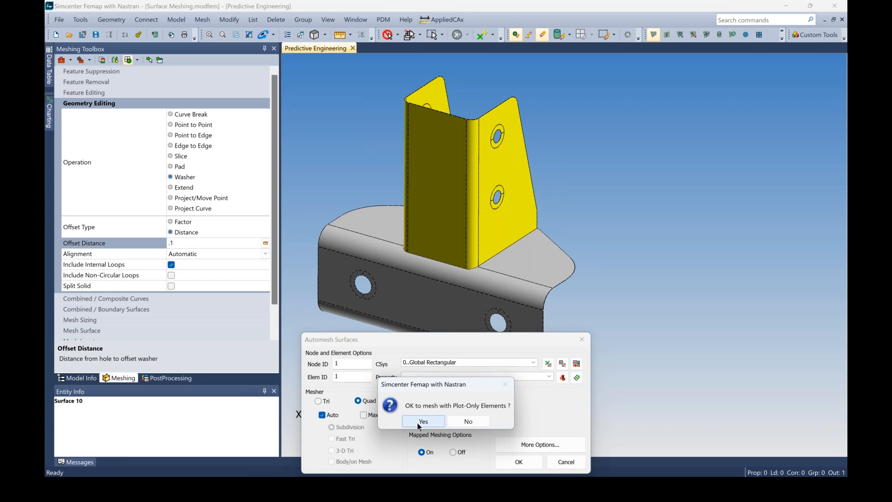
pyautogui.click(418, 423)
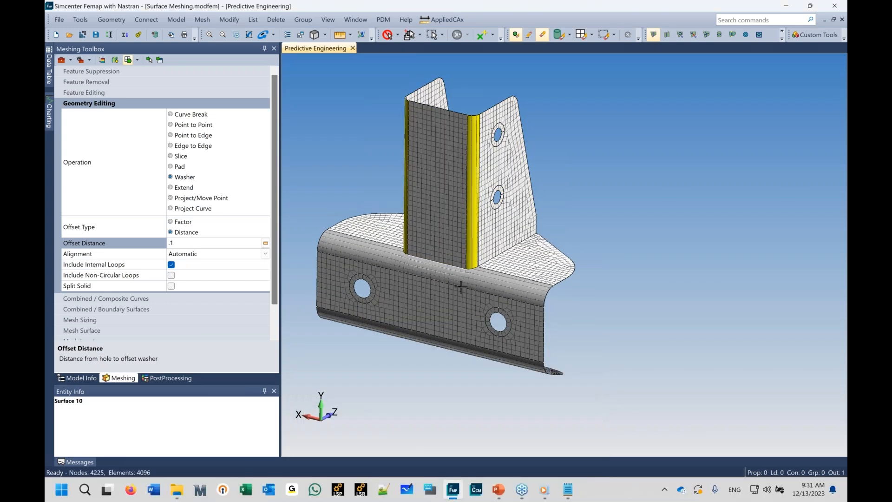
# Step: Hide the geometry display and inspect the surface mesh around the holes and the bracket junction
pyautogui.hotkey('ctrl', 'q')
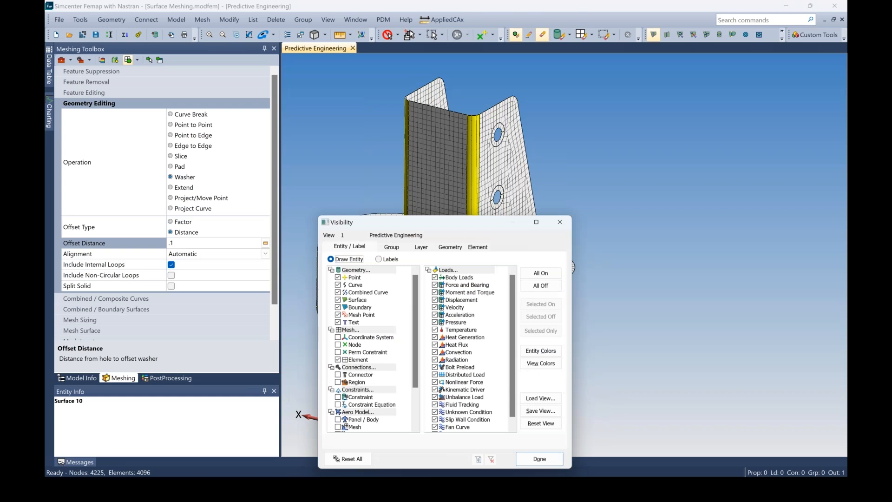
pyautogui.click(546, 468)
pyautogui.keyDown('ctrl'); pyautogui.moveTo(455, 255); pyautogui.dragTo(494, 227, button='middle'); pyautogui.keyUp('ctrl')
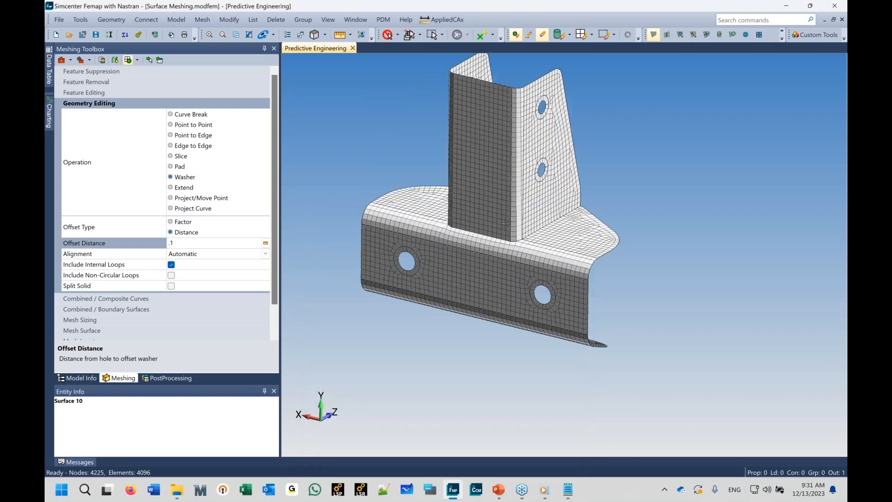
pyautogui.scroll(5, 494, 227)
pyautogui.moveTo(532, 347); pyautogui.dragTo(495, 251, button='middle')
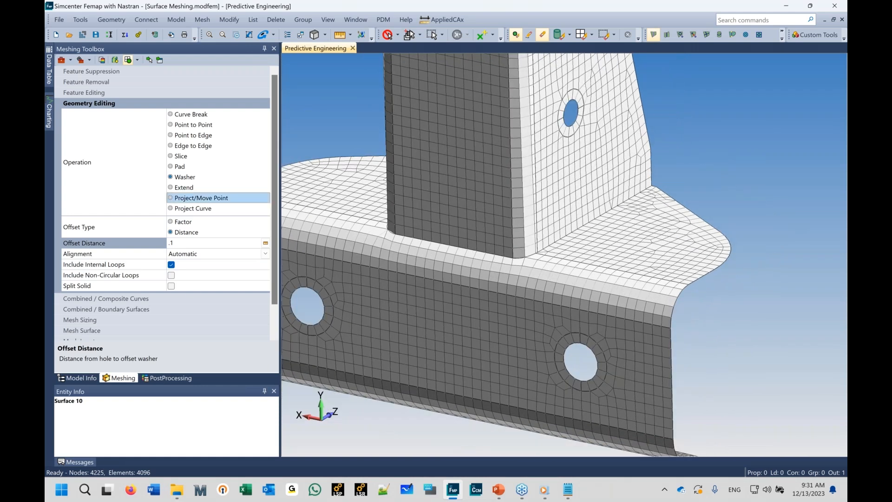
# Step: Apply a Point to Edge geometry edit at the upright's base where it meets the lower bracket
pyautogui.click(175, 135)
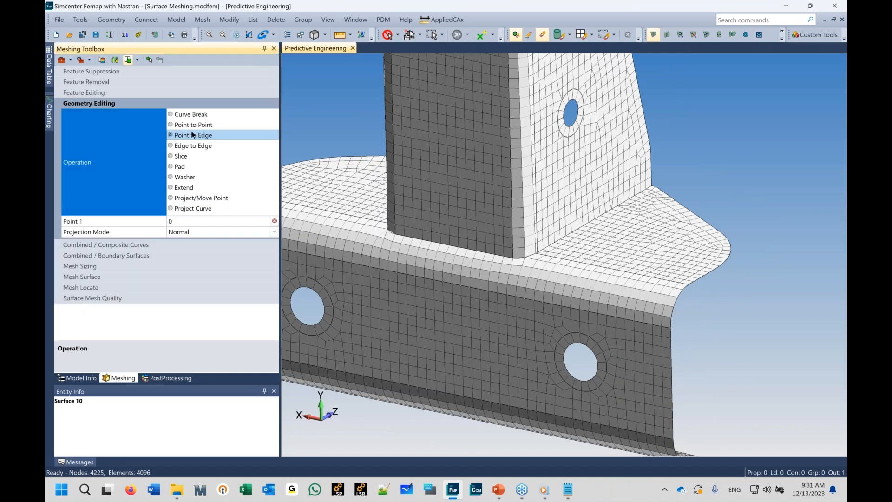
pyautogui.click(149, 59)
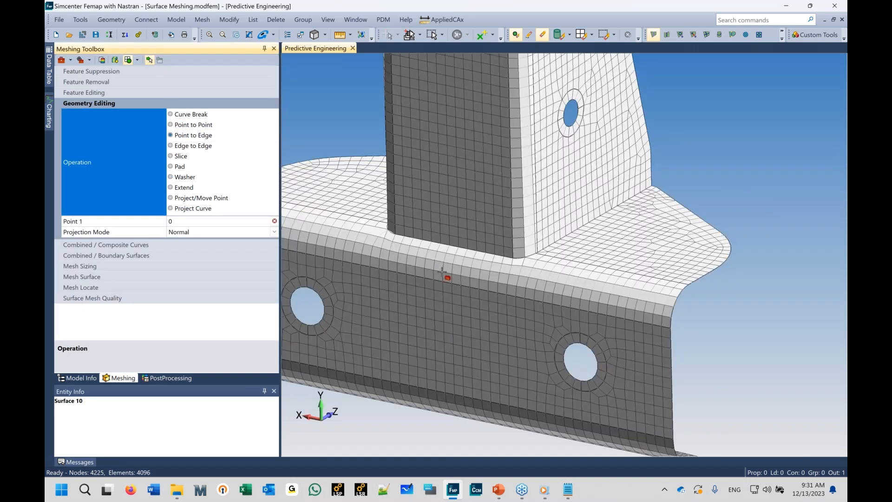
pyautogui.click(510, 262)
pyautogui.click(501, 294)
pyautogui.click(393, 235)
pyautogui.click(359, 264)
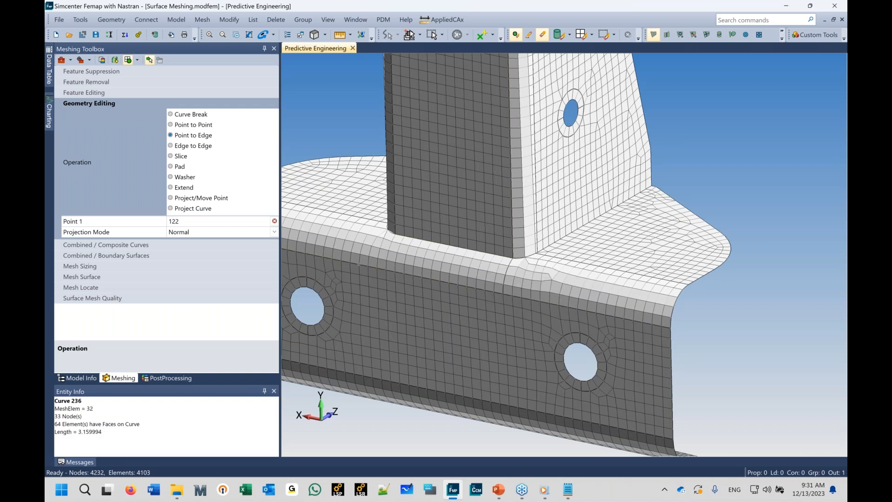
# Step: Increase the element count on a lower bracket curve by 1 with dynamic Mesh Sizing
pyautogui.moveTo(431, 352); pyautogui.dragTo(448, 359, button='middle')
pyautogui.scroll(-5, 450, 358)
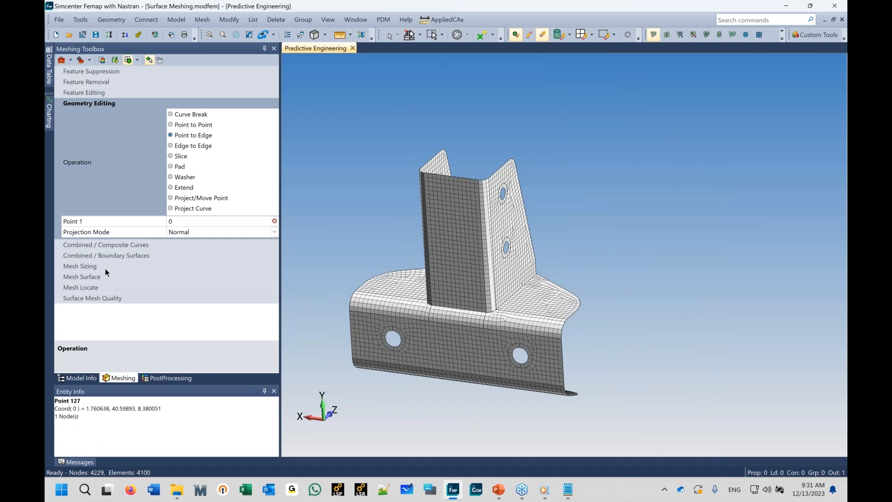
pyautogui.click(91, 267)
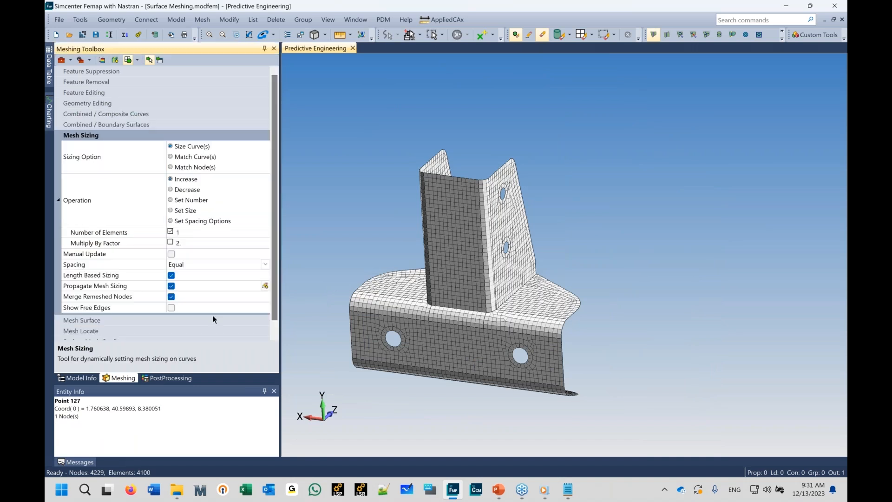
pyautogui.click(149, 60)
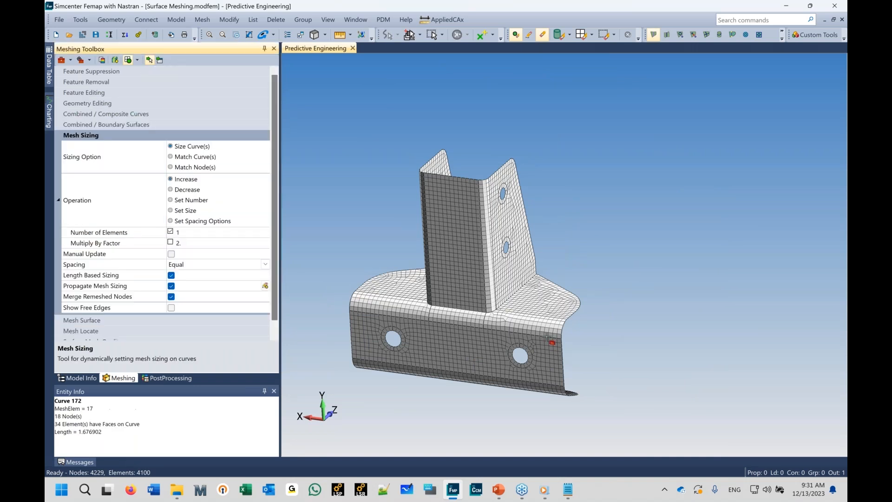
pyautogui.keyDown('shift'); pyautogui.moveTo(479, 415); pyautogui.dragTo(485, 340, button='middle'); pyautogui.keyUp('shift')
pyautogui.click(517, 321)
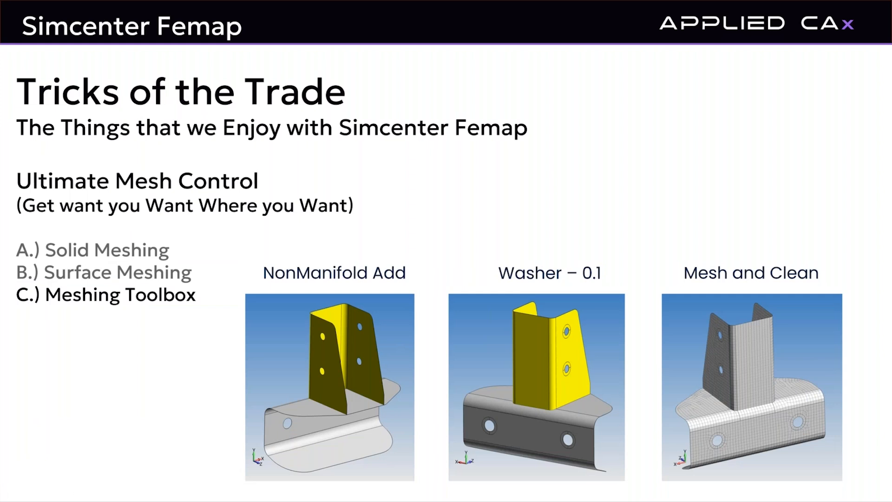
pyautogui.press('Right')
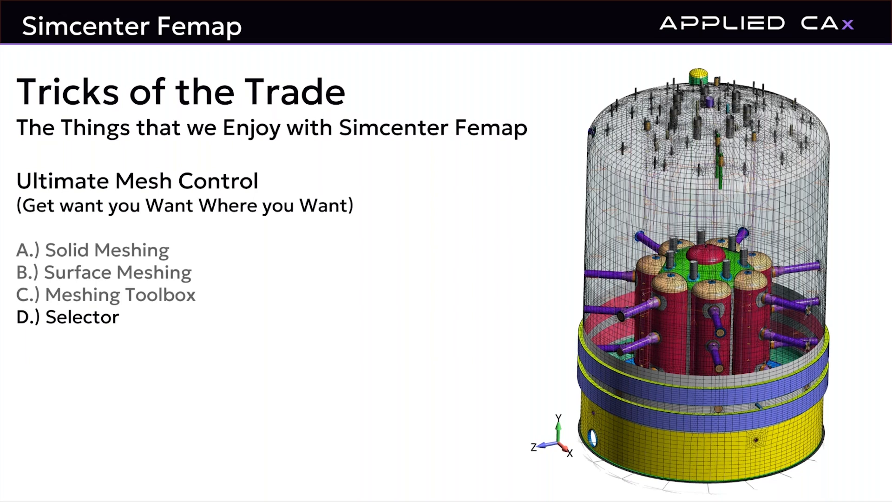
# Step: Switch to Femap and open Nuclear Waste Vessel - Selector Example.modfem from the Selector folder
pyautogui.hotkey('alt', 'Tab')
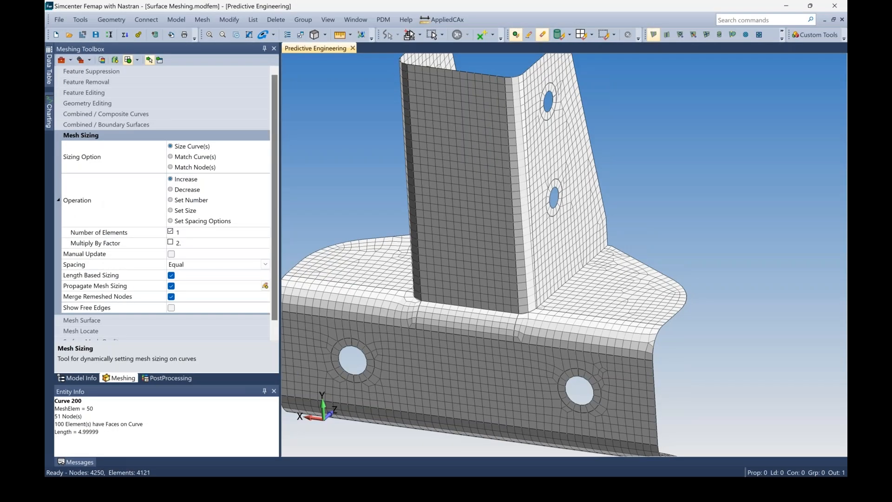
pyautogui.click(59, 20)
pyautogui.press('Escape')
pyautogui.hotkey('ctrl', 'o')
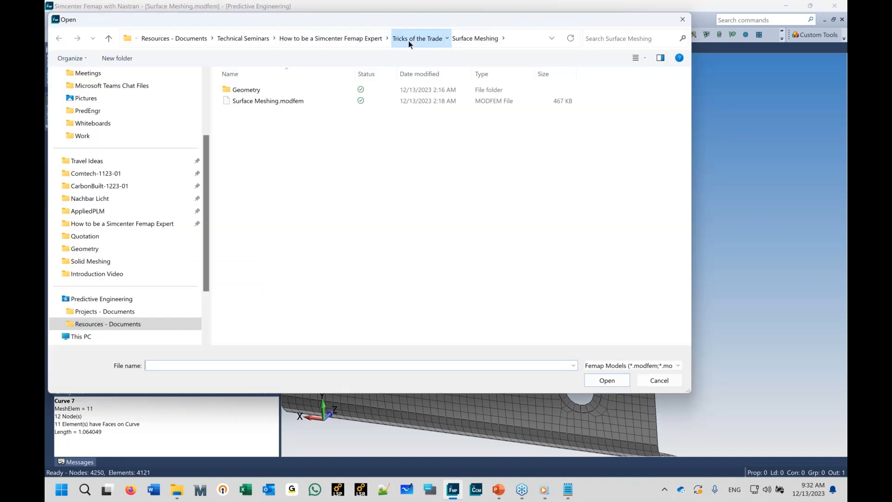
pyautogui.doubleClick(248, 113)
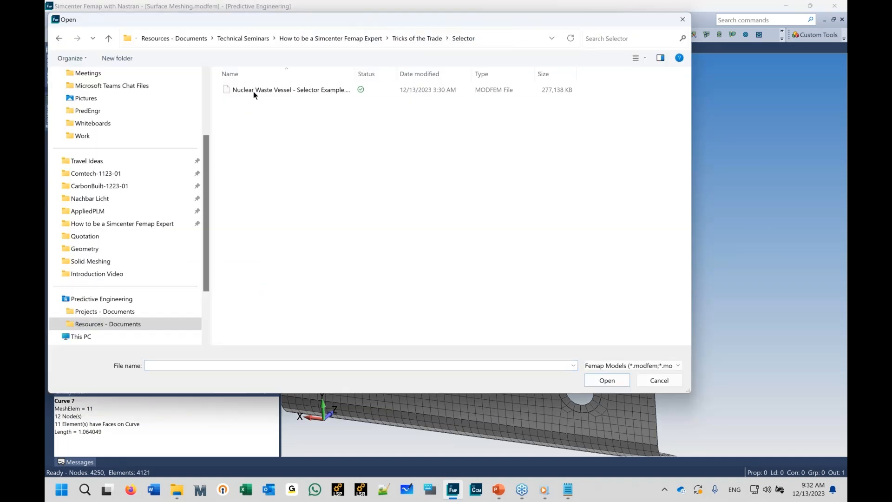
pyautogui.click(253, 91)
pyautogui.doubleClick(252, 91)
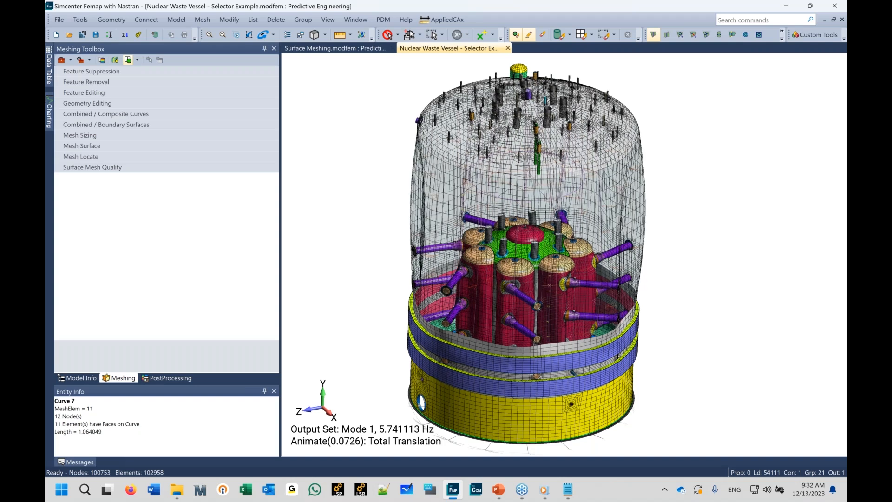
# Step: Set the Selector entity type to Property
pyautogui.click(390, 35)
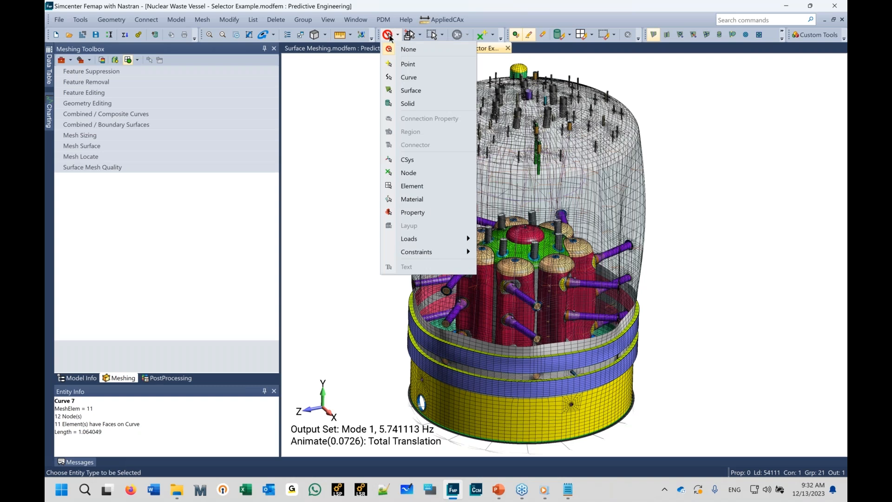
pyautogui.click(414, 212)
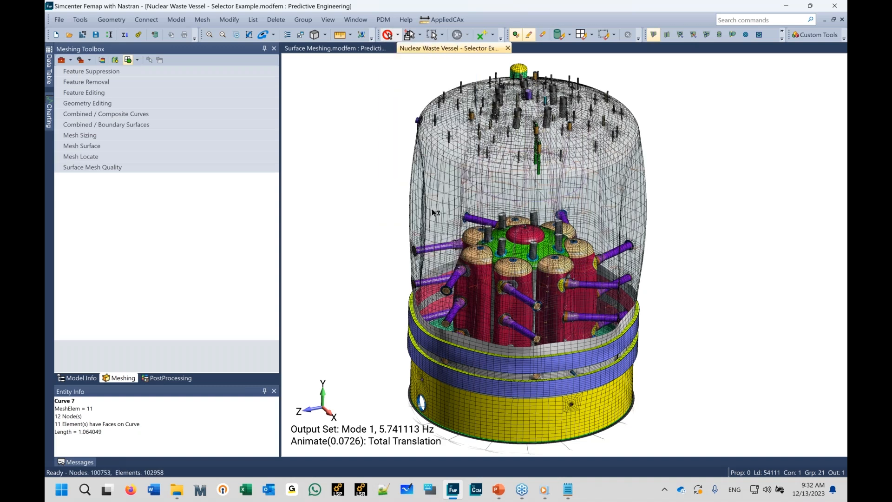
# Step: Turn off the deformed animation so the view shows only the model in hidden-line style
pyautogui.rightClick(436, 190)
pyautogui.click(500, 436)
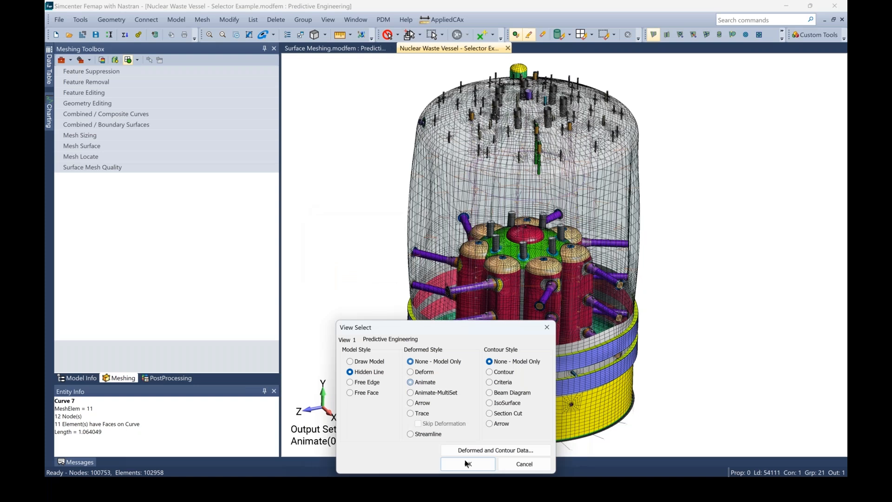
pyautogui.click(468, 463)
# Step: With the Selector set to Property, hide the Flat Bar Pipe Support beam property
pyautogui.click(397, 35)
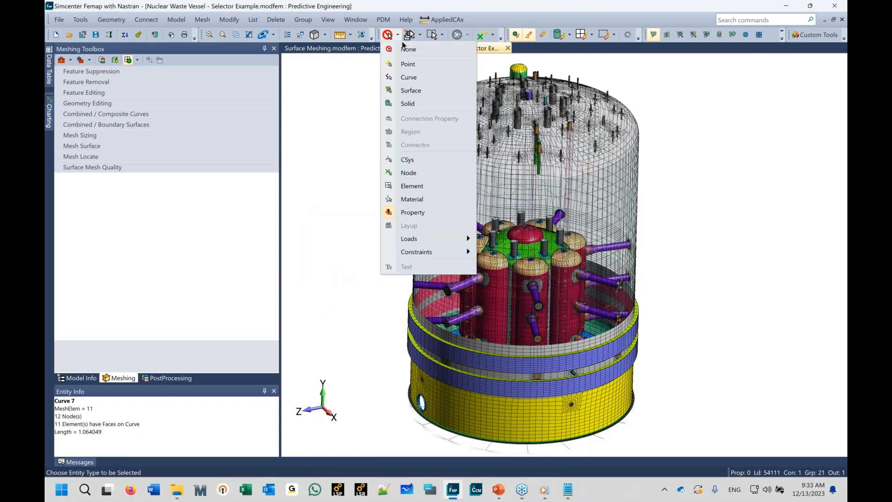
pyautogui.click(412, 212)
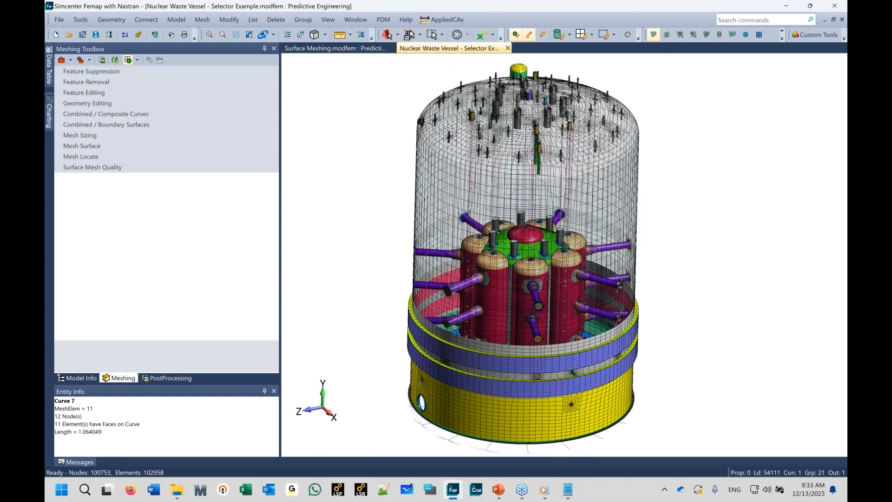
pyautogui.rightClick(428, 194)
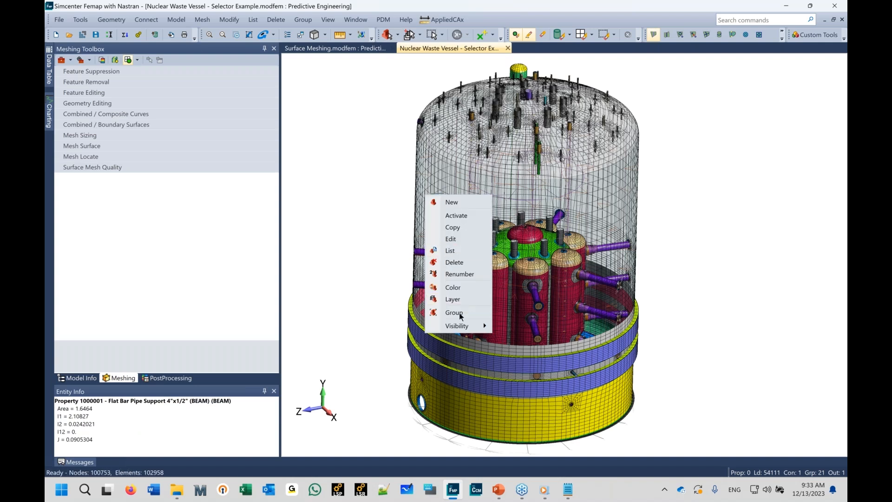
pyautogui.moveTo(464, 325)
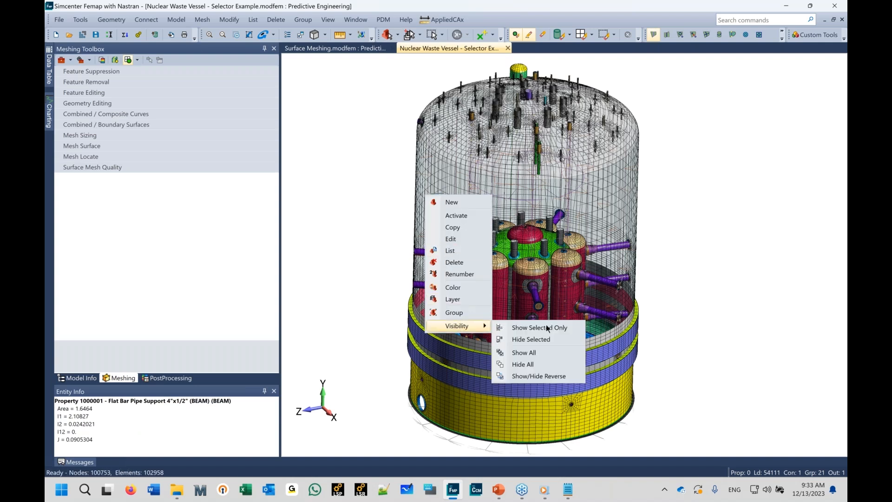
pyautogui.click(524, 341)
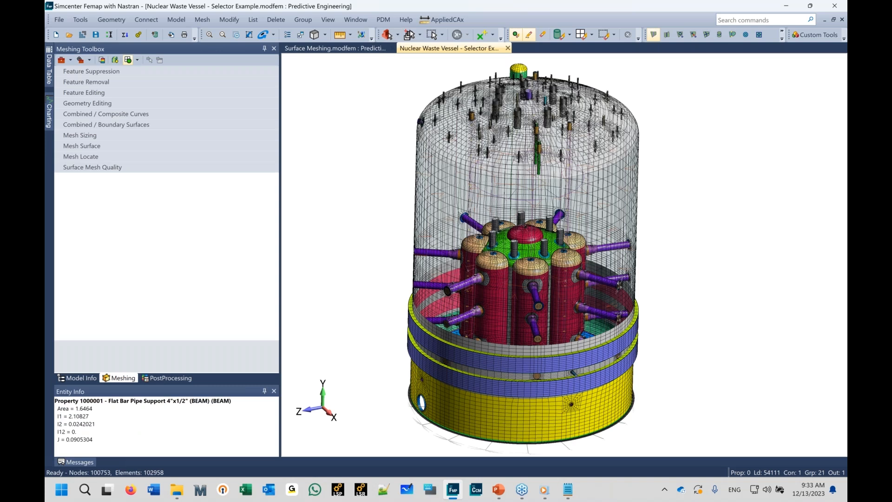
# Step: Temporarily hide the upper vessel shell property to view the internal rods and top head
pyautogui.scroll(1, 423, 199)
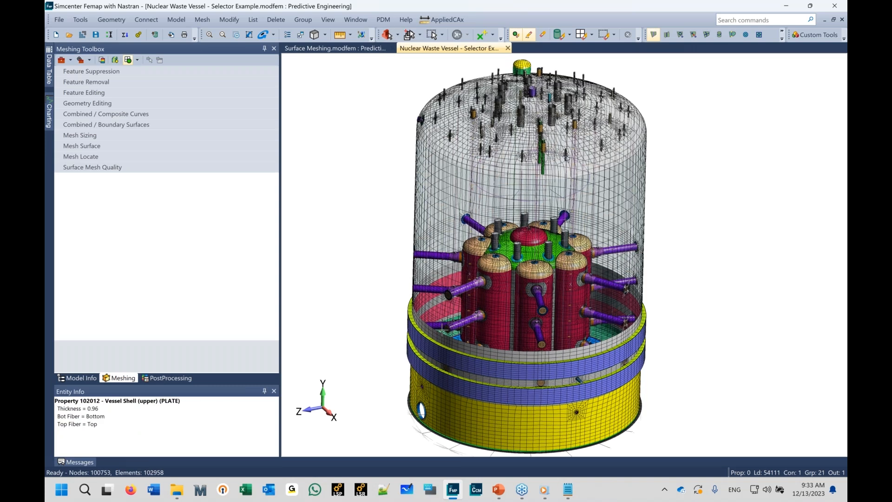
pyautogui.scroll(7, 422, 179)
pyautogui.rightClick(426, 217)
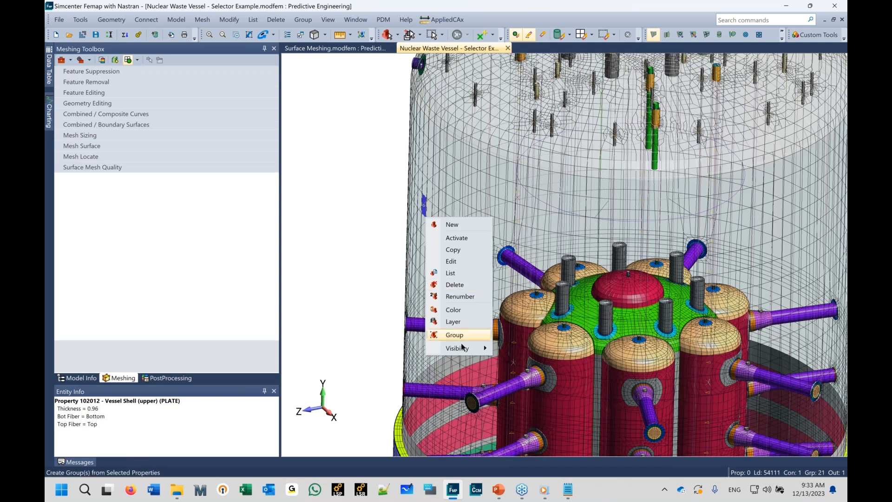
pyautogui.moveTo(463, 347)
pyautogui.click(519, 362)
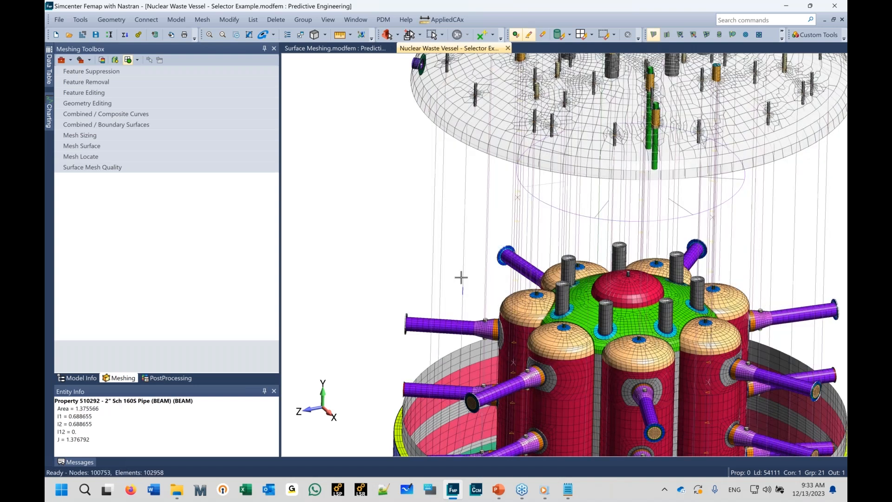
pyautogui.moveTo(462, 278); pyautogui.dragTo(462, 255, button='middle')
pyautogui.click(325, 35)
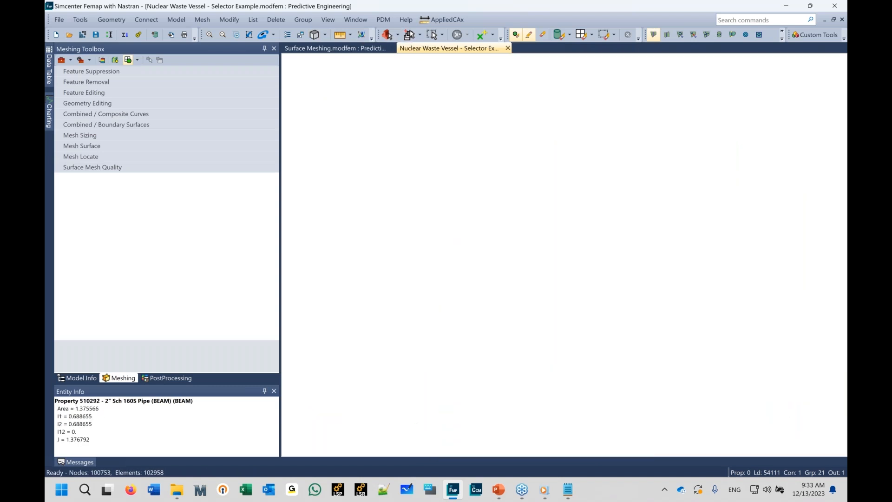
pyautogui.moveTo(453, 188); pyautogui.dragTo(457, 249, button='middle')
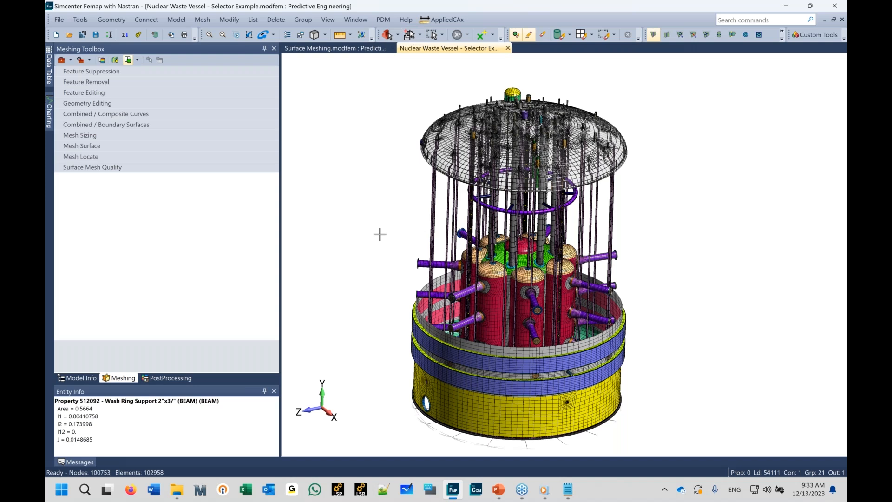
pyautogui.scroll(3, 380, 235)
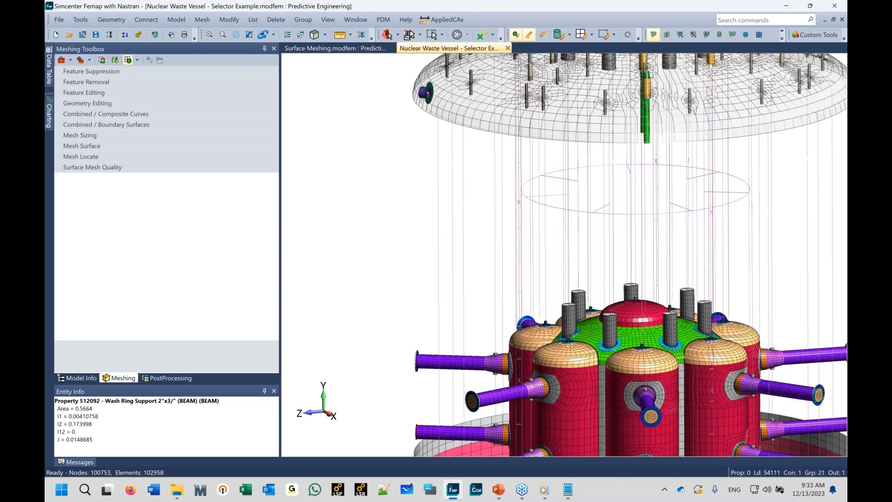
pyautogui.moveTo(436, 188); pyautogui.dragTo(438, 208, button='middle')
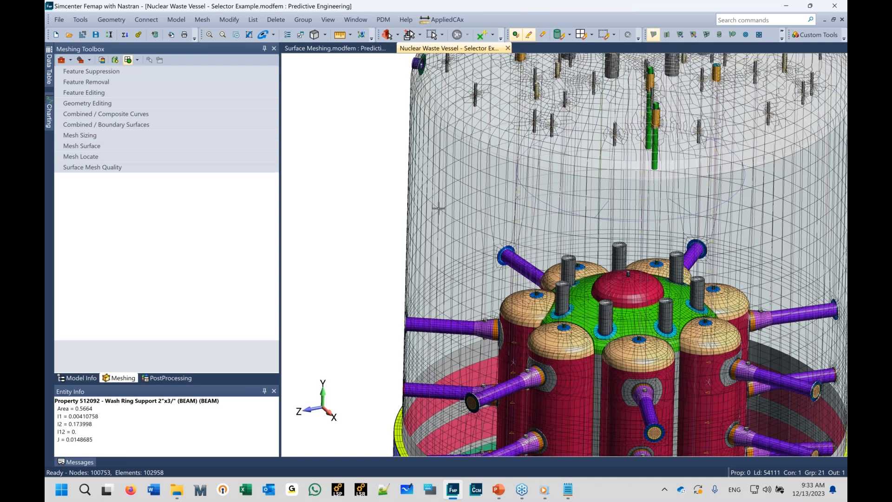
pyautogui.scroll(-2, 408, 156)
pyautogui.scroll(-2, 408, 157)
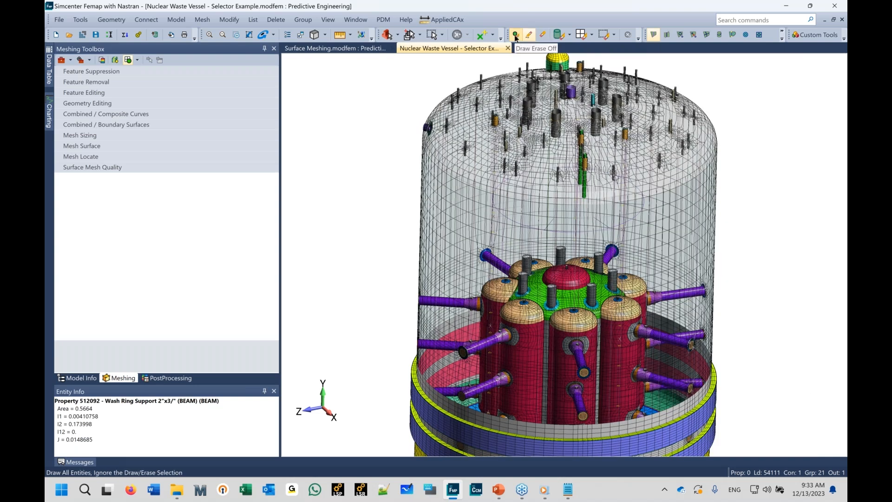
# Step: Use Draw/Erase Select Properties to draw only the Top Head property picked on the model
pyautogui.click(592, 37)
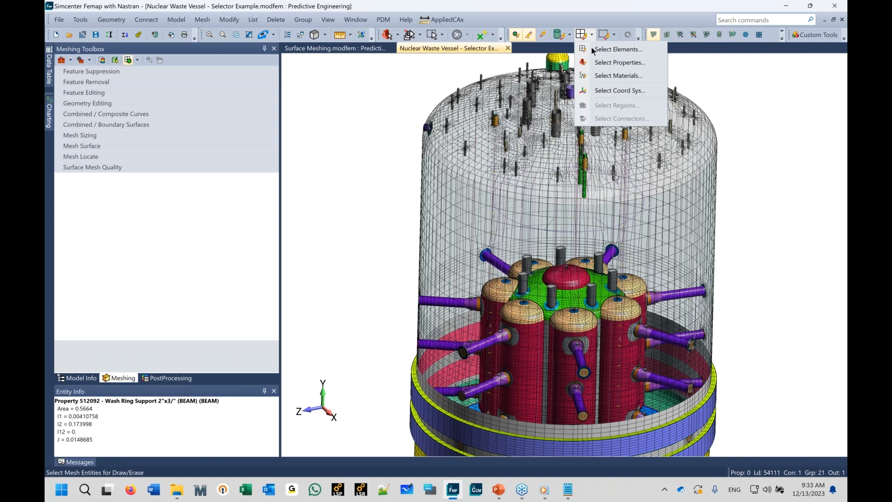
pyautogui.click(604, 62)
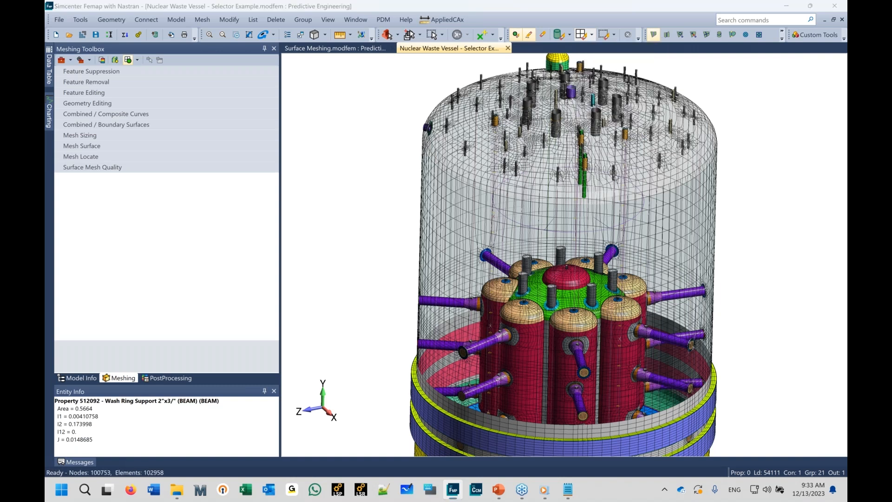
pyautogui.click(615, 213)
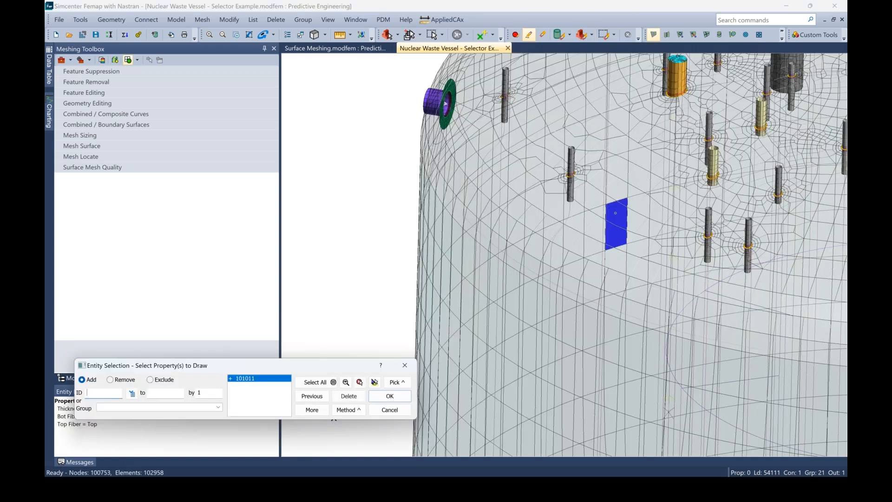
pyautogui.click(389, 396)
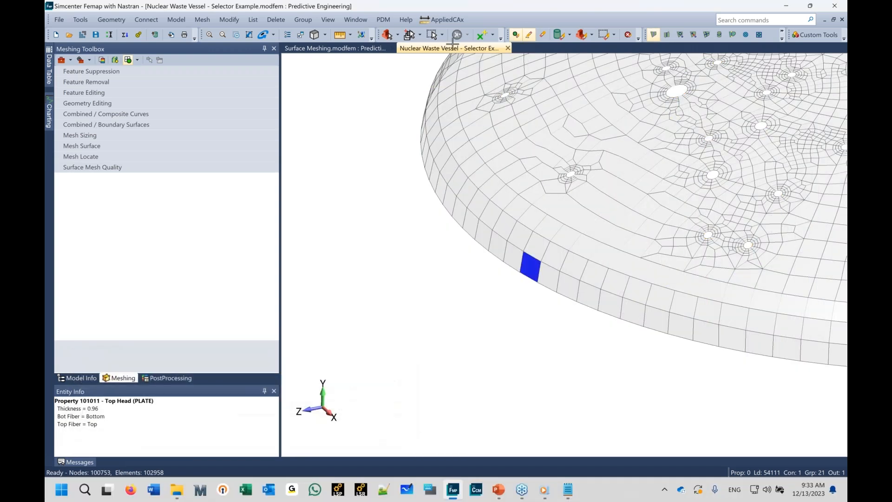
# Step: Grow the Draw/Erase selection repeatedly to add the neighbouring entities around the top head
pyautogui.click(614, 34)
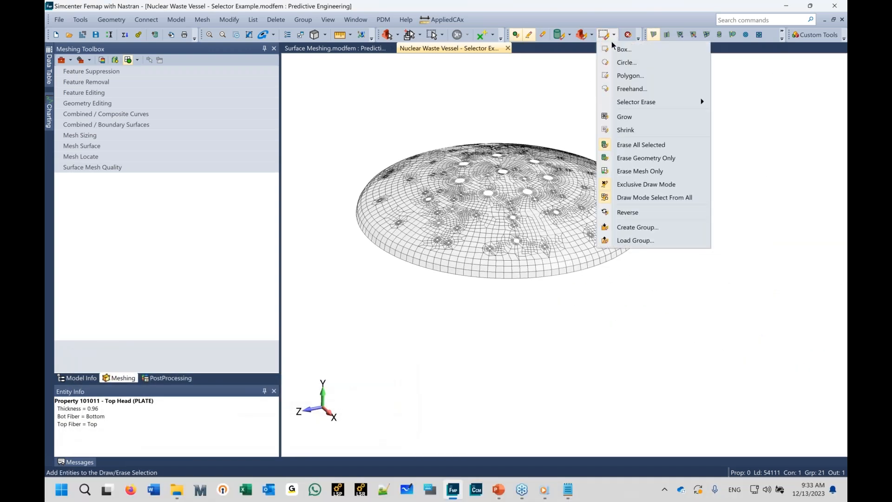
pyautogui.click(615, 115)
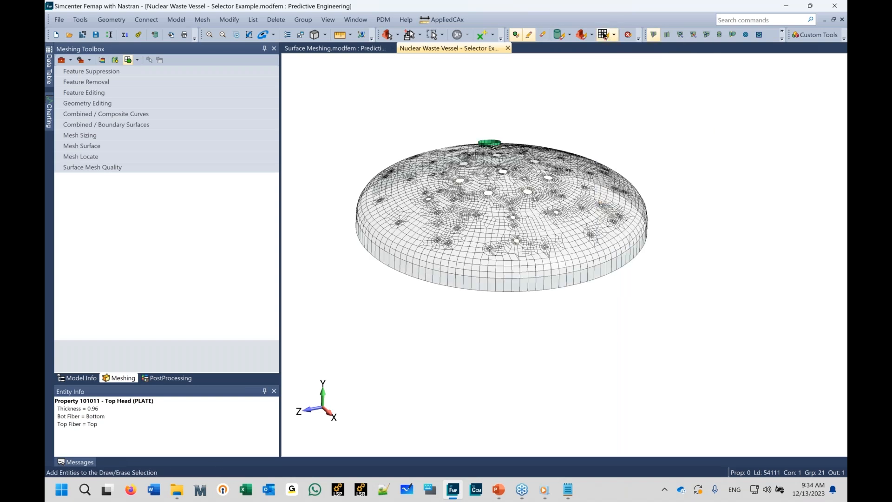
pyautogui.click(605, 37)
pyautogui.click(604, 36)
pyautogui.click(604, 36)
pyautogui.click(605, 37)
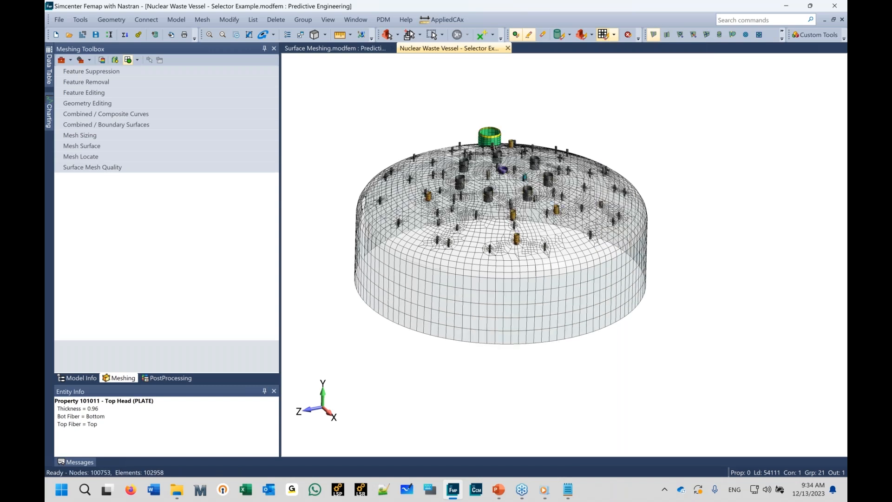
pyautogui.click(604, 37)
pyautogui.moveTo(363, 203); pyautogui.dragTo(391, 201, button='middle')
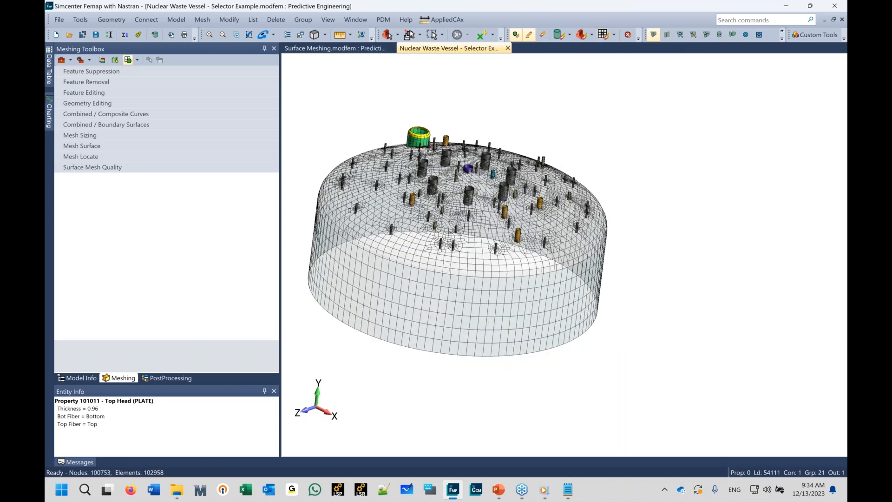
pyautogui.click(605, 36)
pyautogui.click(605, 37)
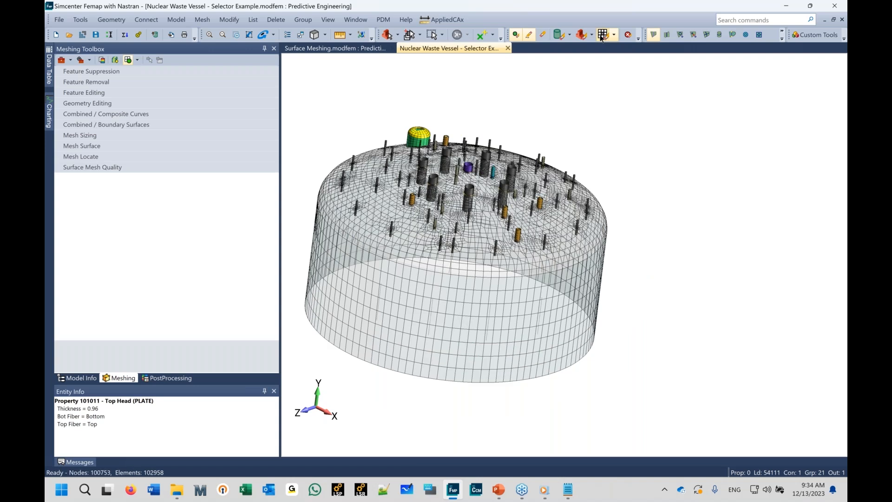
pyautogui.click(604, 37)
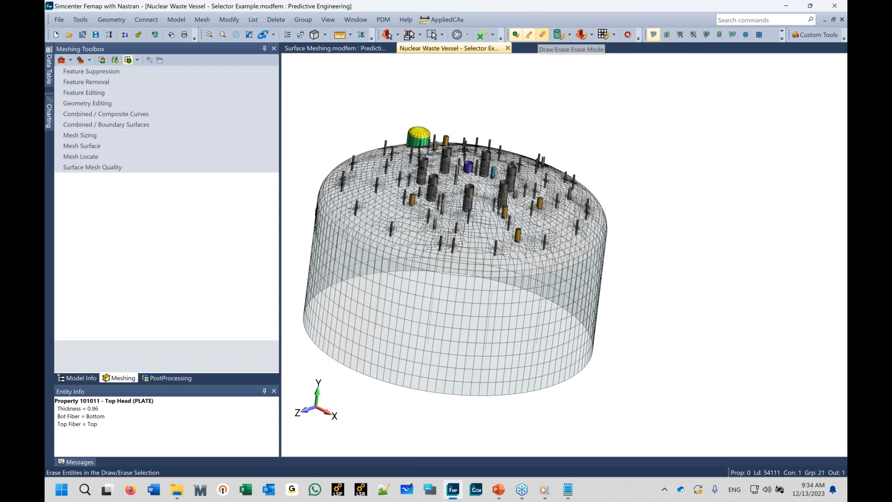
# Step: Toggle Draw/Erase Erase Mode to view the model without the selection, then return to draw mode
pyautogui.click(542, 35)
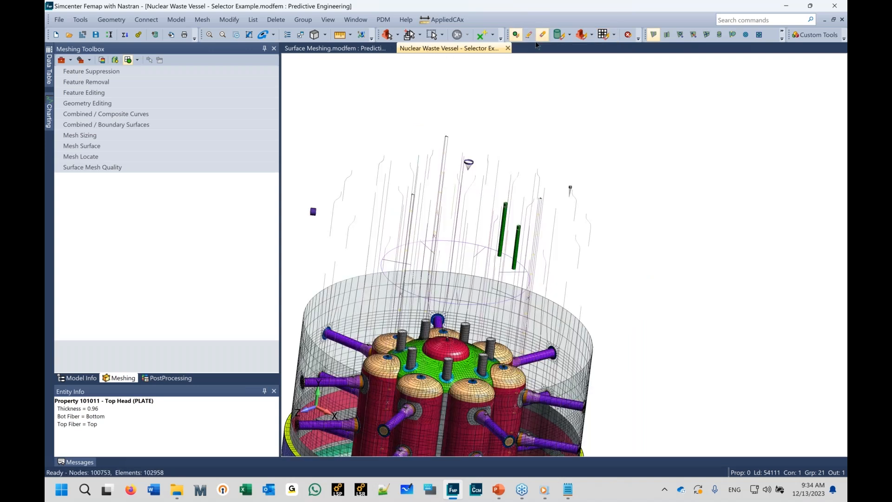
pyautogui.click(516, 35)
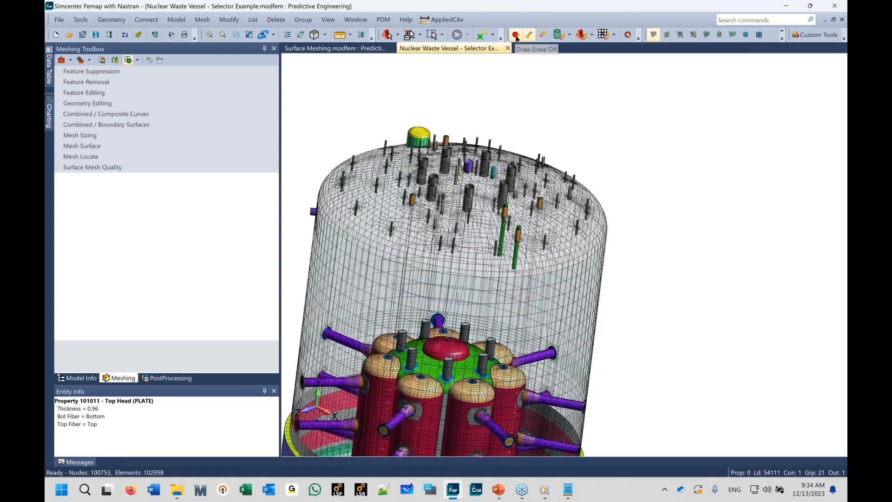
# Step: Clear all Draw/Erase selections and exit Draw/Erase mode to display the whole vessel
pyautogui.click(627, 36)
pyautogui.click(517, 36)
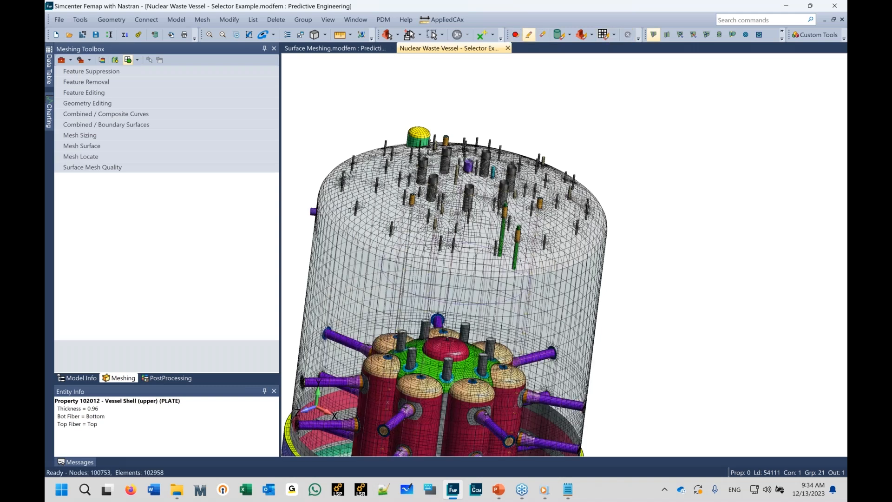
pyautogui.keyDown('ctrl'); pyautogui.moveTo(343, 312); pyautogui.dragTo(409, 281, button='middle'); pyautogui.keyUp('ctrl')
pyautogui.scroll(-5, 409, 280)
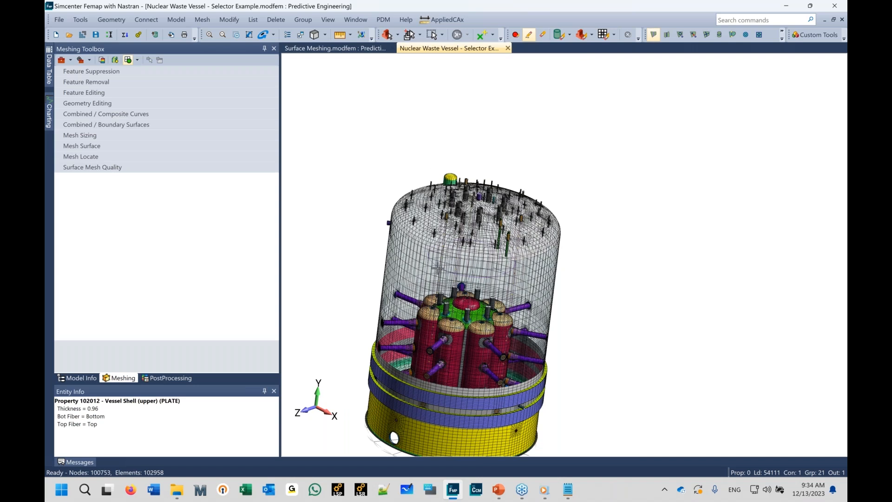
pyautogui.keyDown('ctrl'); pyautogui.moveTo(439, 241); pyautogui.dragTo(443, 229, button='middle'); pyautogui.keyUp('ctrl')
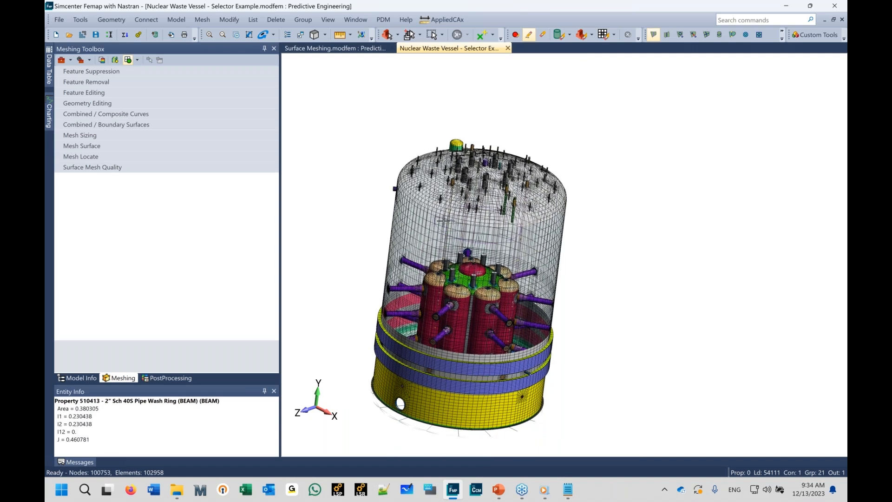